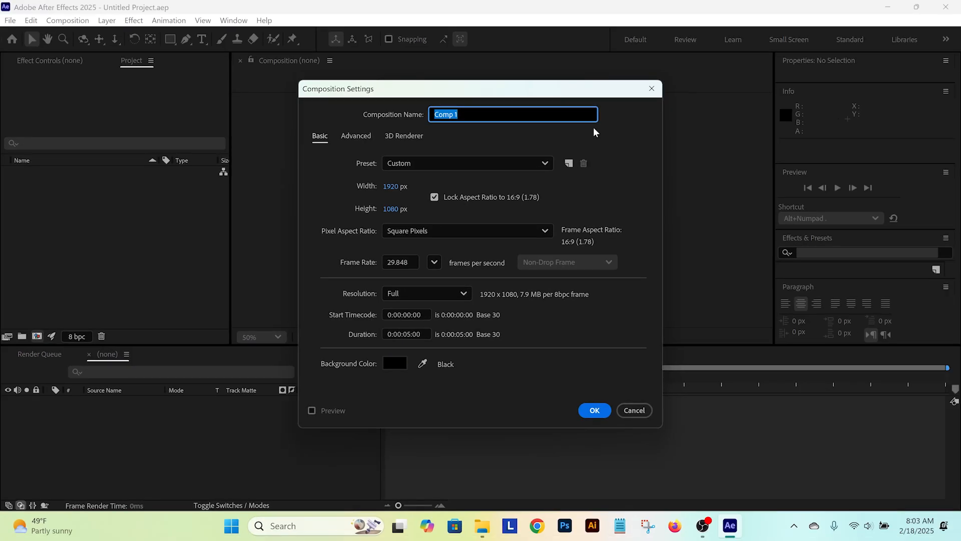
Step: Name the new composition TITLE and create it with the current settings
type("TITLE")
key("Return")
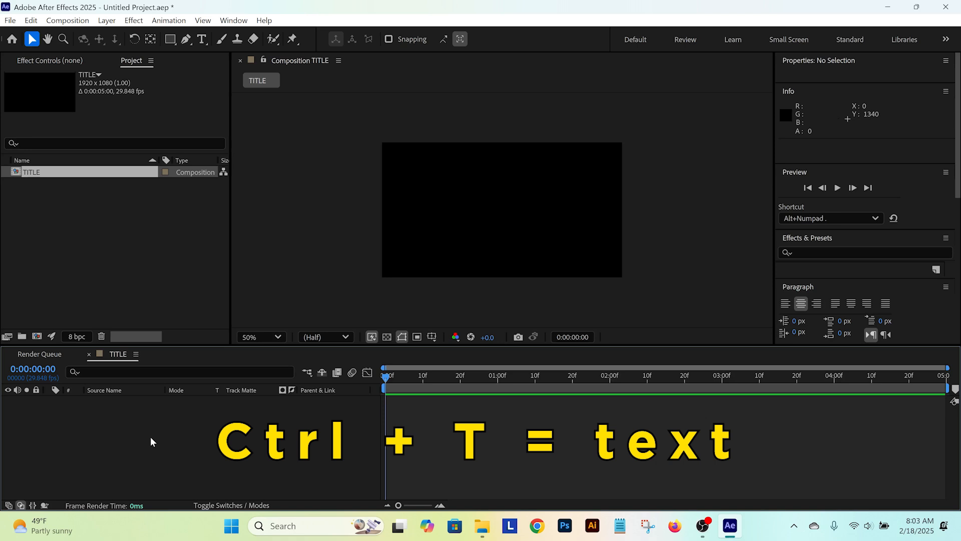
Step: Add a text layer reading "PROJECT CRASH:" to the composition and finish with the Selection tool active
key("ctrl+t")
left_click(492, 203)
type("P")
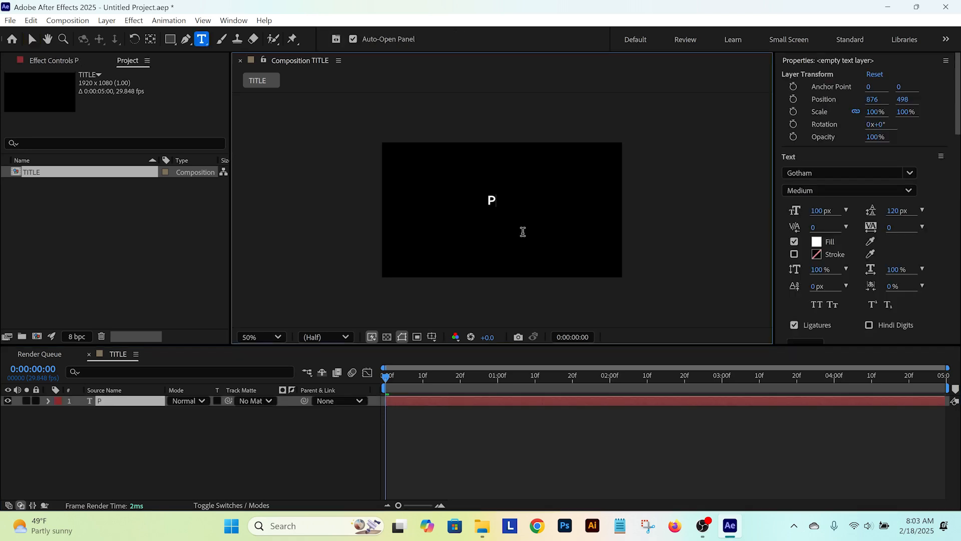
type("ROJECT ")
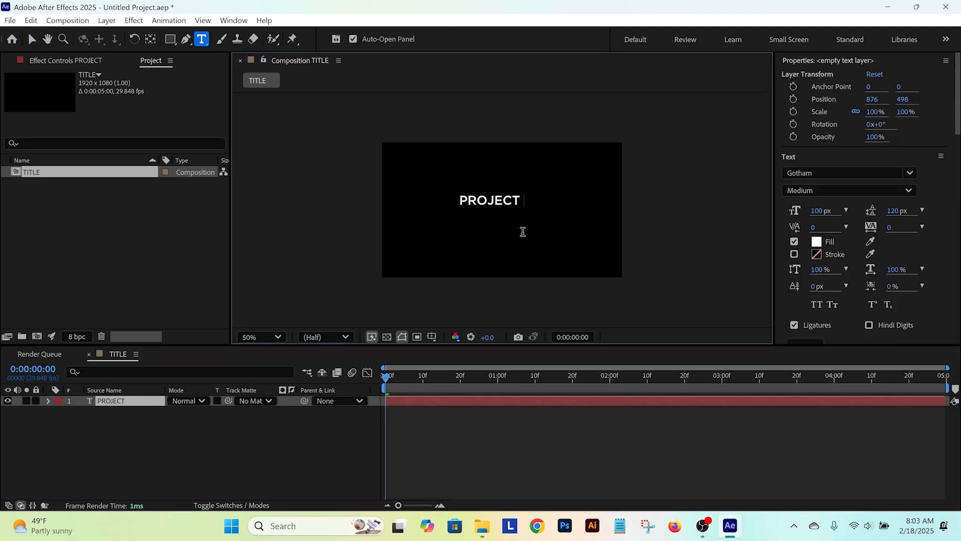
type("CRASH:")
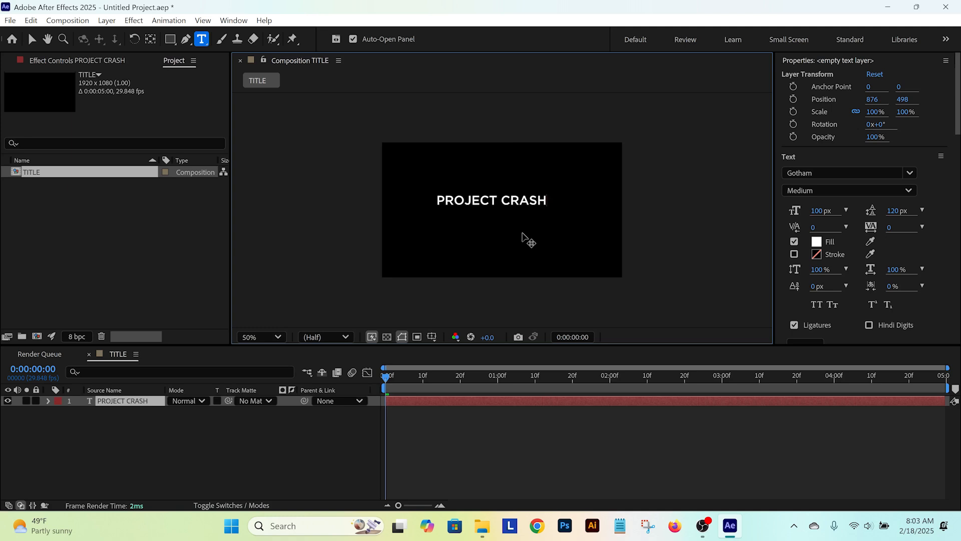
left_click(144, 449)
key("v")
Step: Centre the anchor point of the PROJECT CRASH: layer within its text
scroll(501, 207, "up", 2)
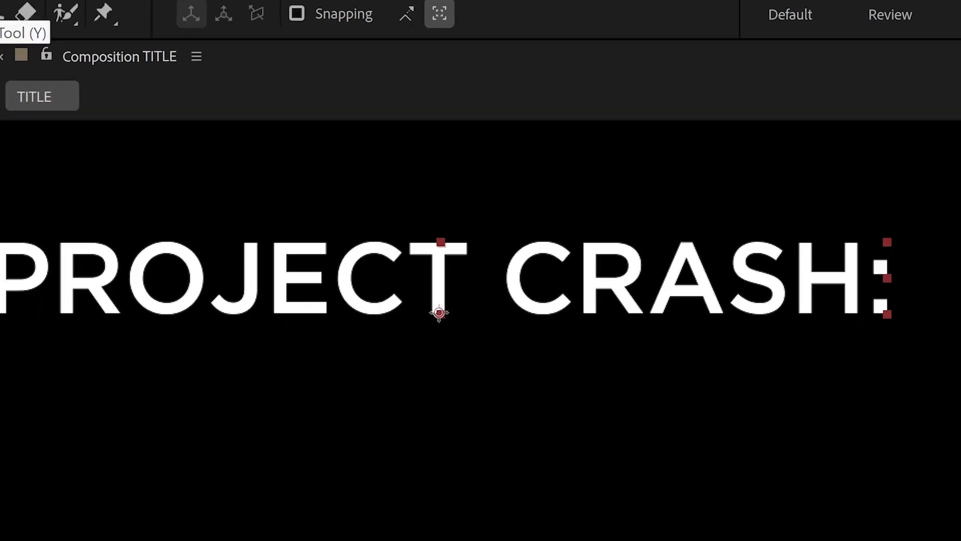
left_click(413, 105)
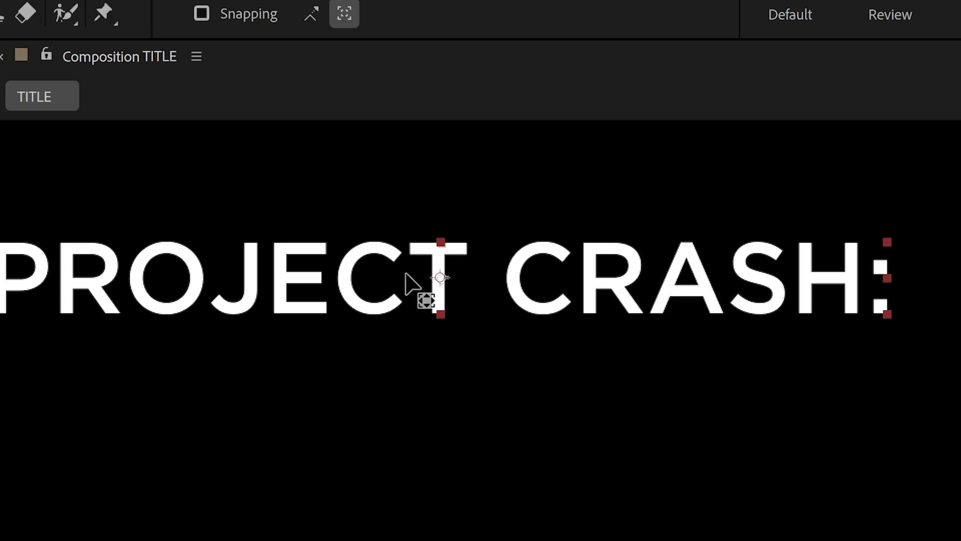
scroll(439, 230, "down", 4)
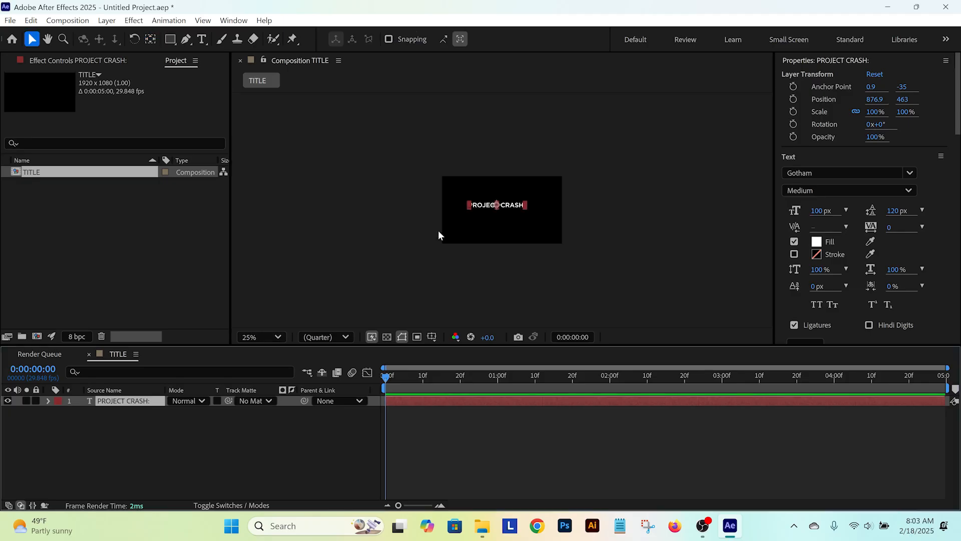
scroll(439, 229, "up", 2)
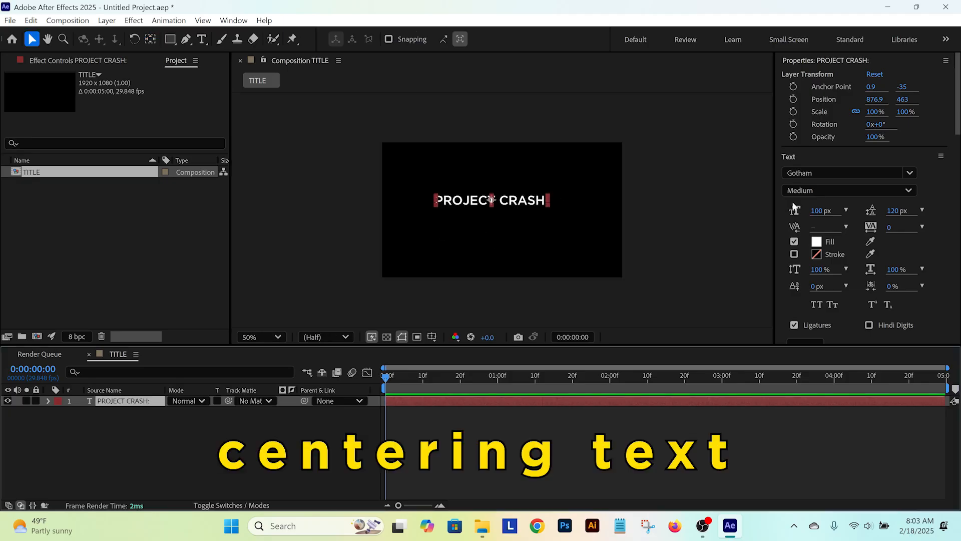
Step: Align the PROJECT CRASH: layer to the composition's centre, both horizontally and vertically
left_click_drag(957, 111, 960, 263)
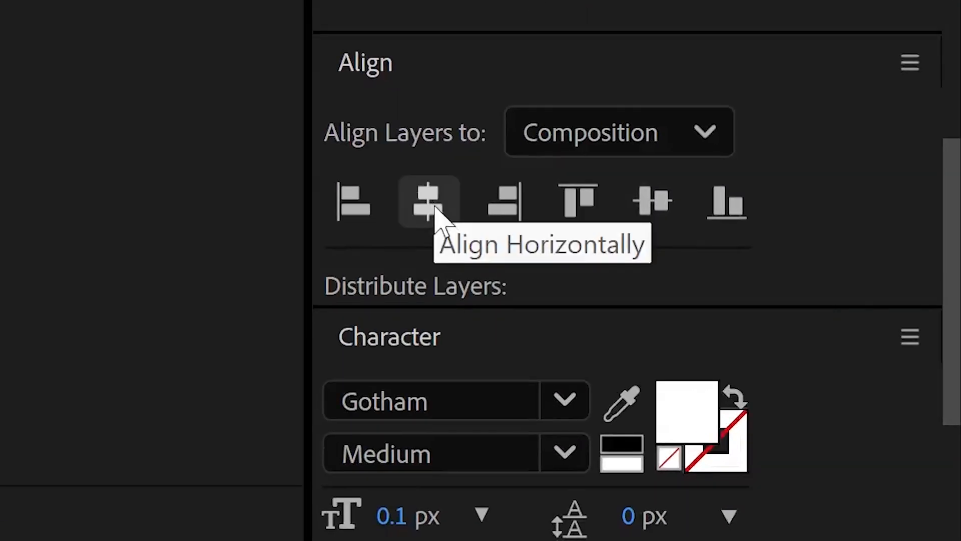
left_click(434, 216)
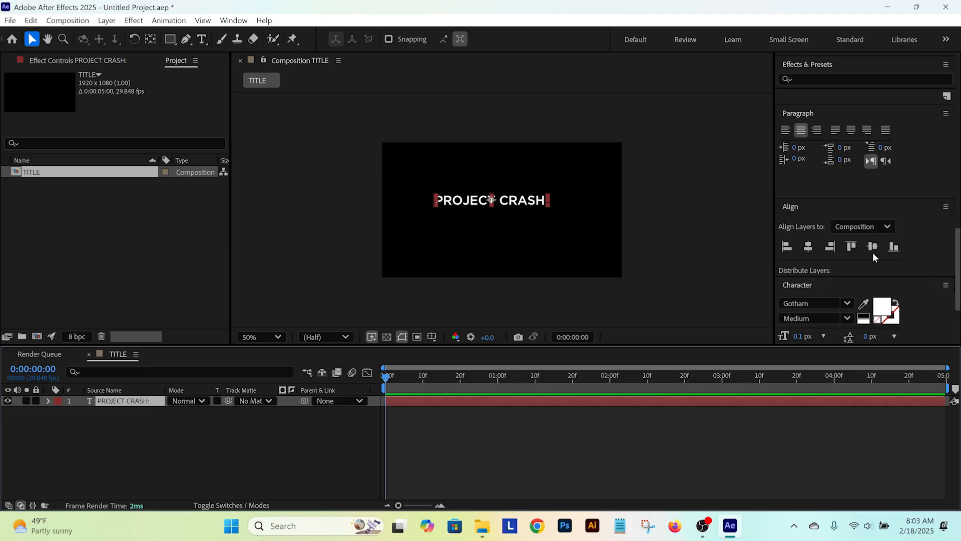
left_click(810, 248)
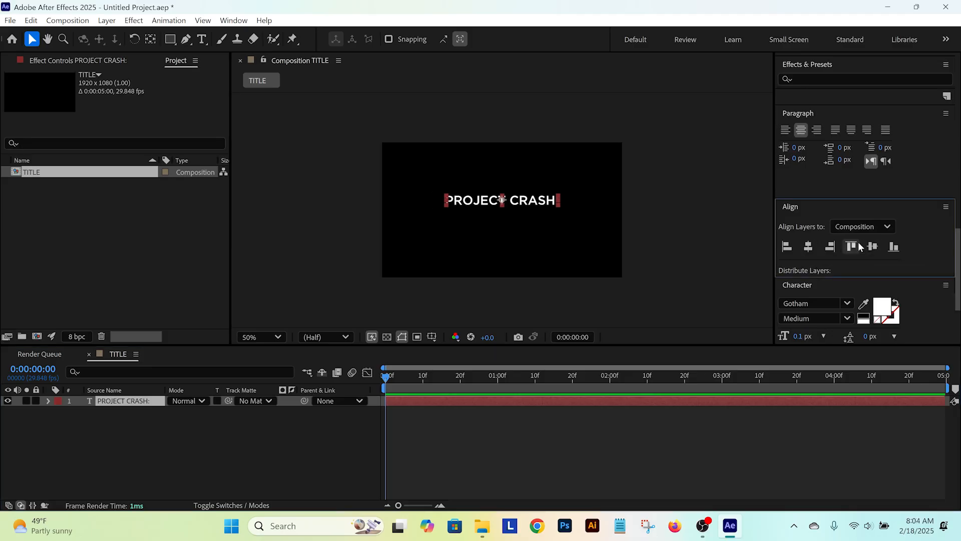
left_click(872, 247)
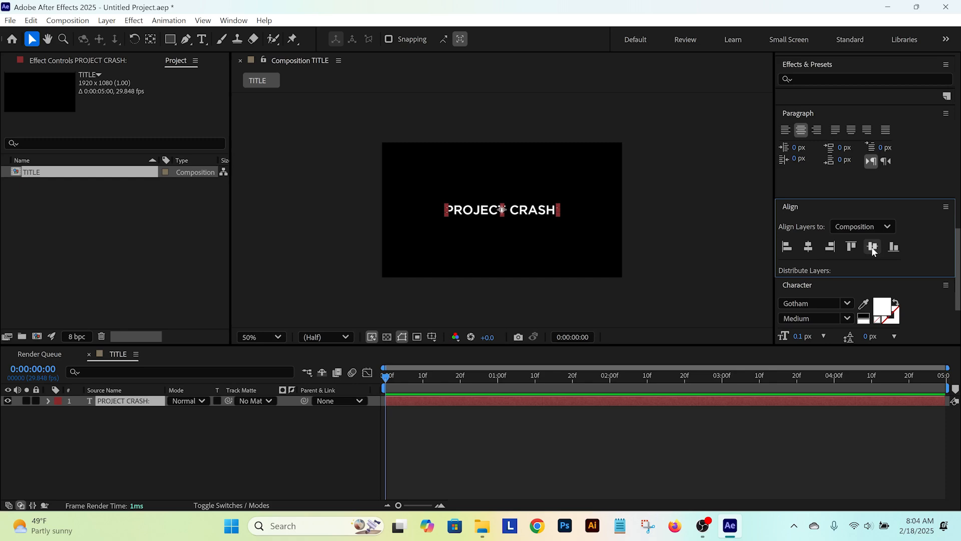
Step: Duplicate the PROJECT CRASH: layer and place the copy beneath the original in the layer stack
left_click(151, 446)
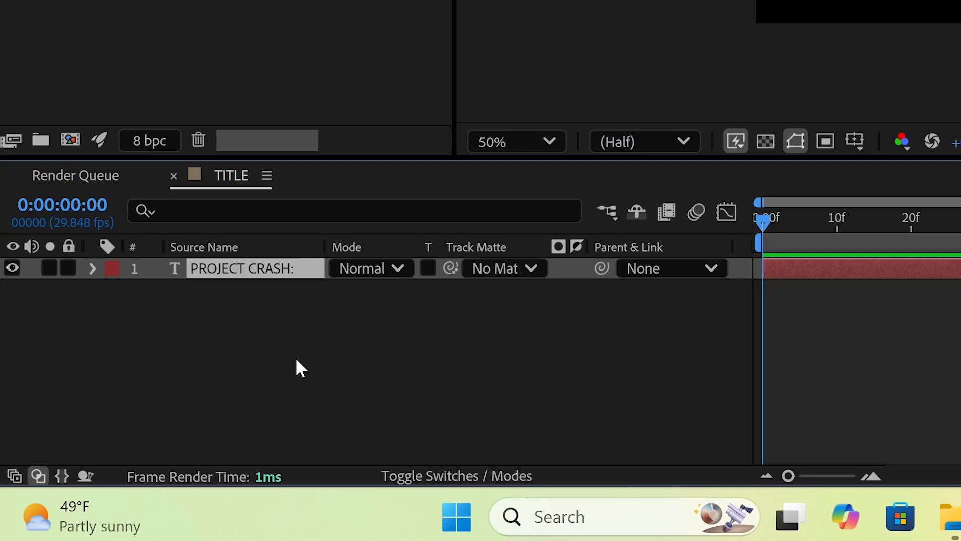
key("ctrl+d")
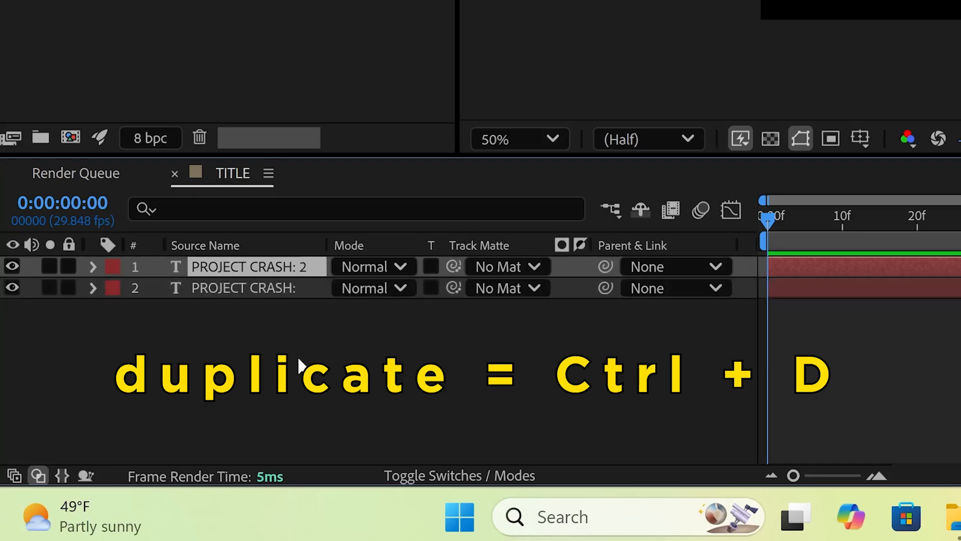
left_click_drag(257, 266, 260, 307)
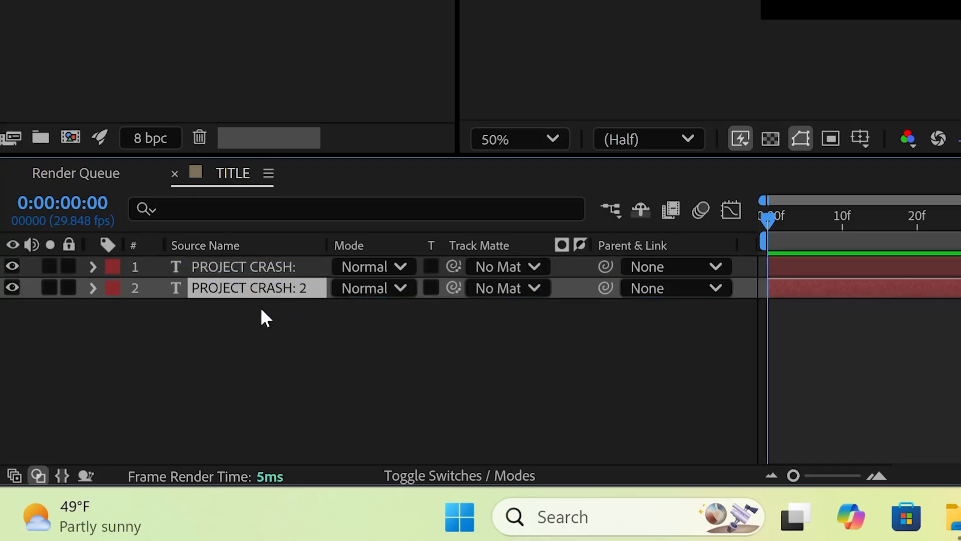
Step: Hide the original PROJECT CRASH: layer and replace the duplicate's text with "RECOVER UNSAVED FILES"
left_click(12, 266)
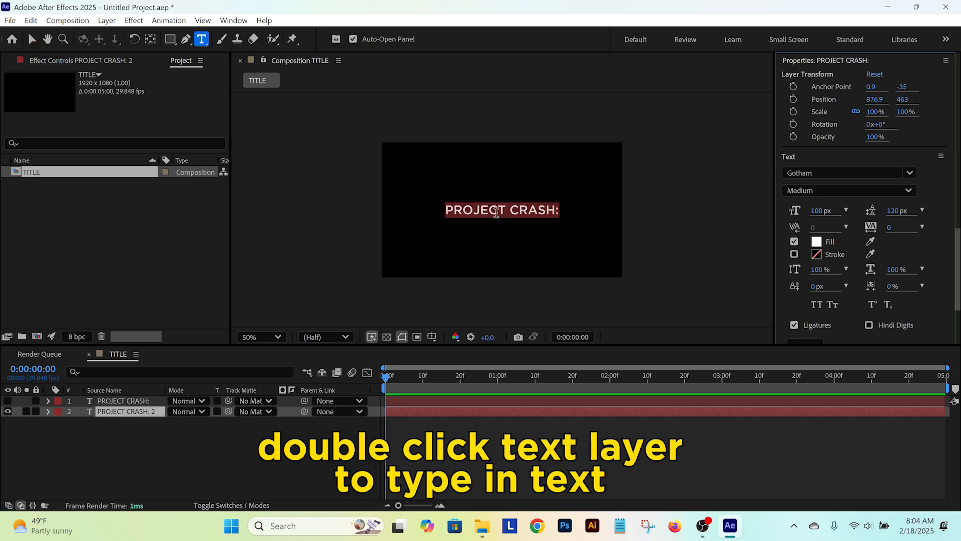
type("RECOVER")
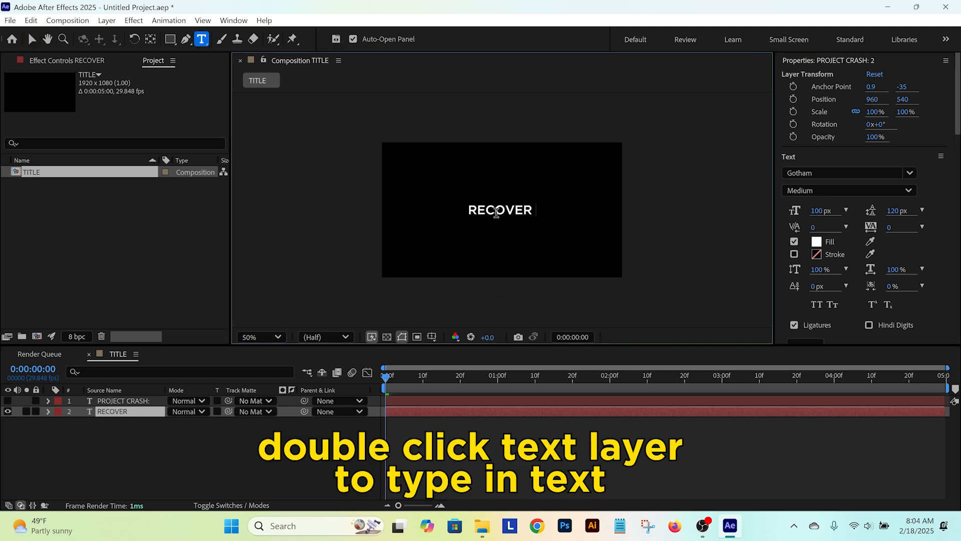
type(" UNSAV")
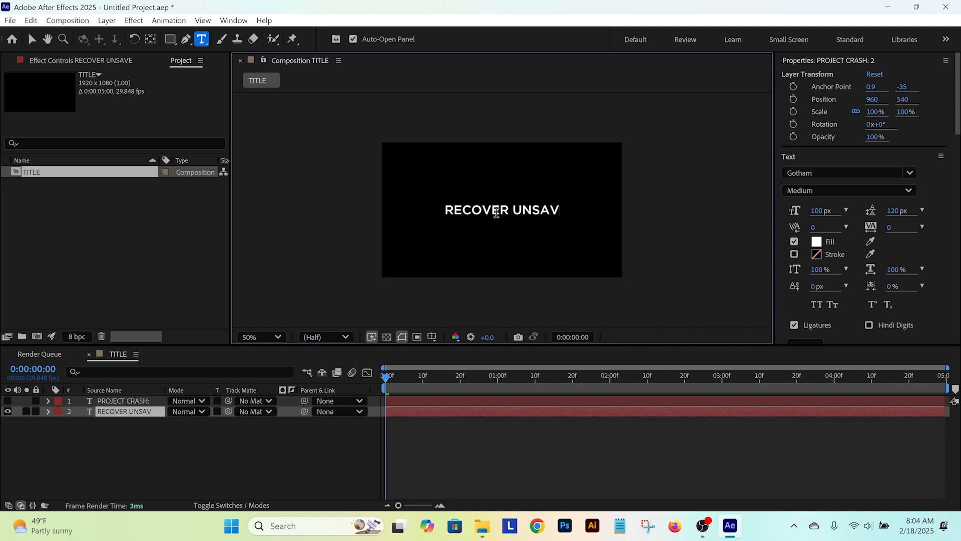
type("ED FILES")
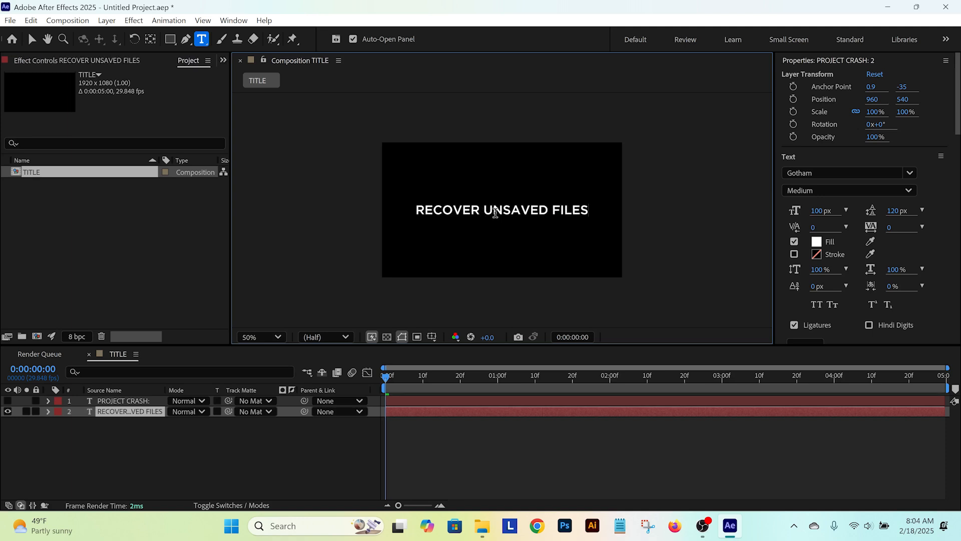
left_click(90, 457)
left_click(120, 412)
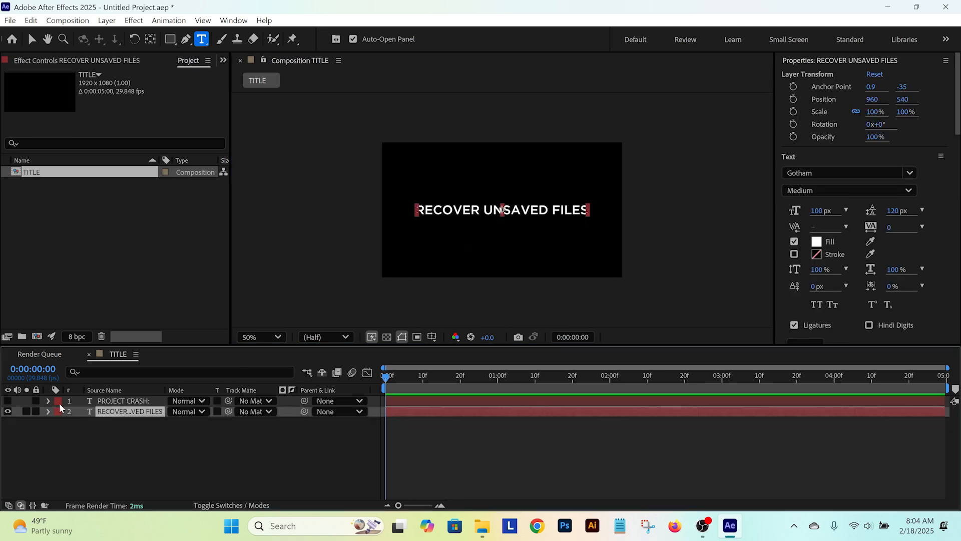
Step: Make the PROJECT CRASH: layer visible again and nudge it up 60 px from the composition's centre
left_click(7, 400)
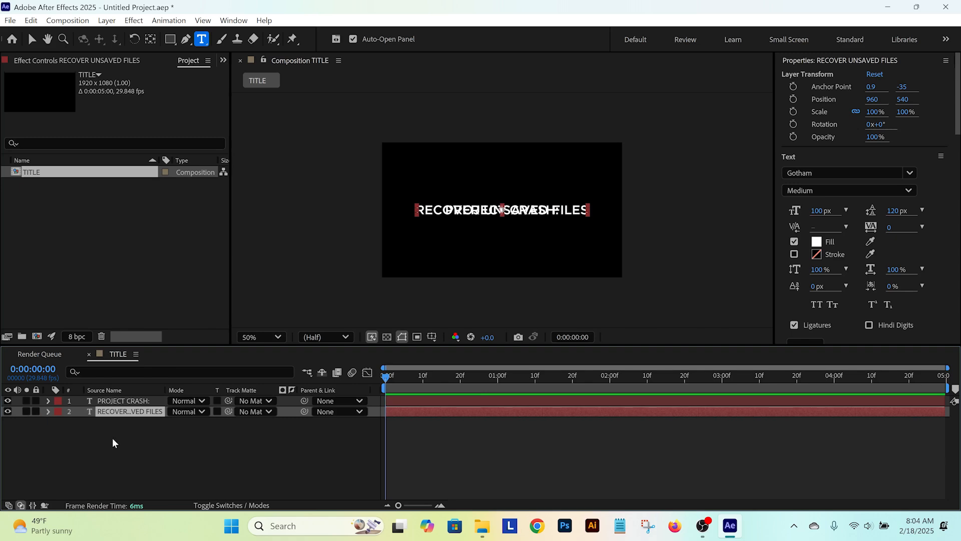
left_click(118, 403)
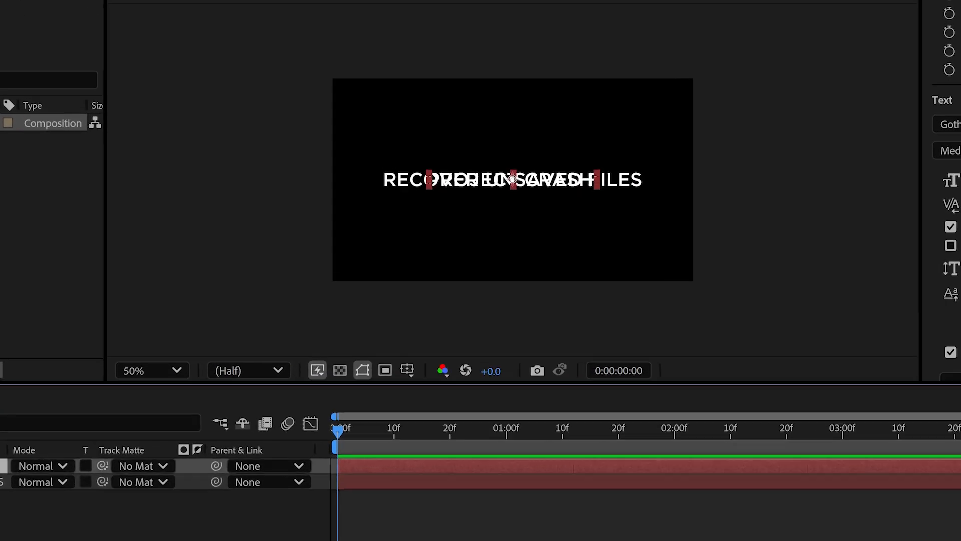
key("shift+Up")
key("shift+Up")
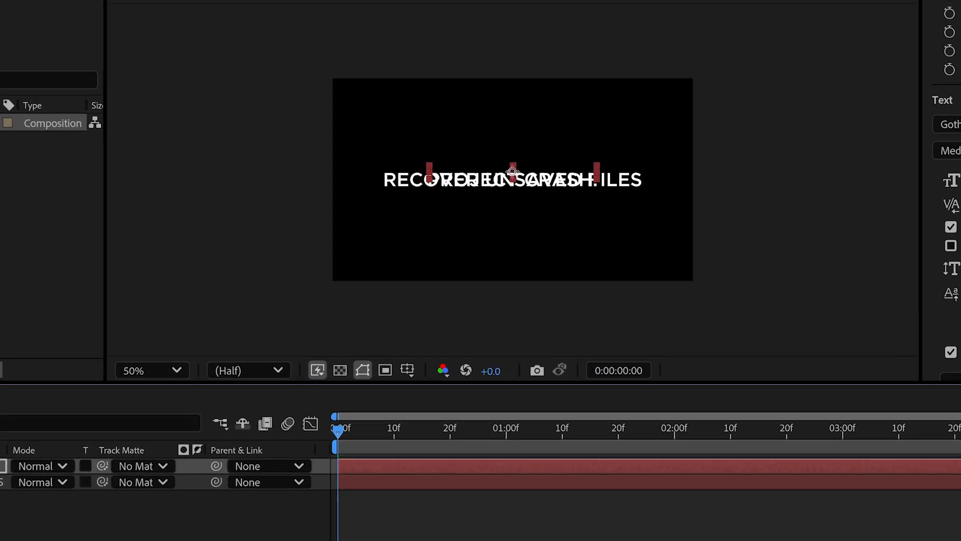
key("shift+Up")
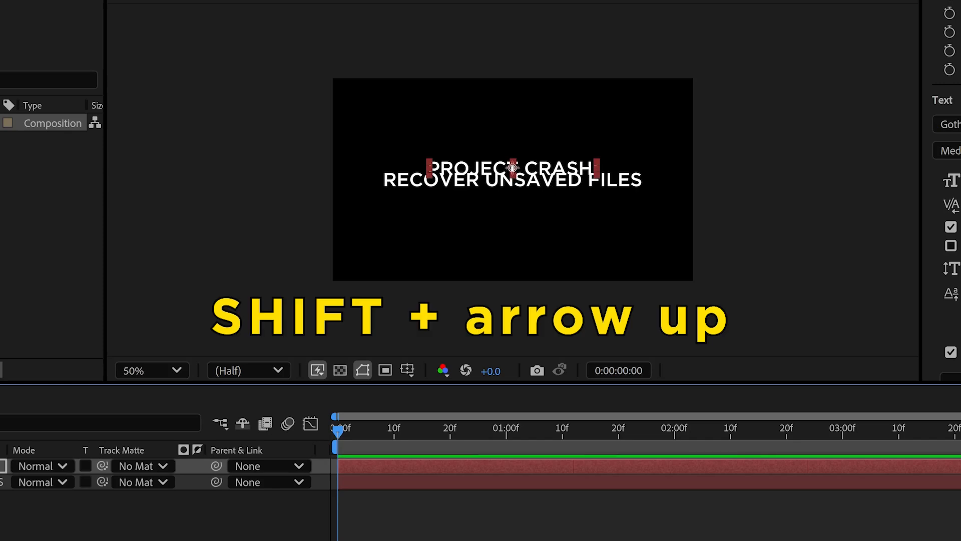
Step: Nudge the RECOVER UNSAVED FILES layer down 40 px so it sits below the first line
key("ctrl+Down")
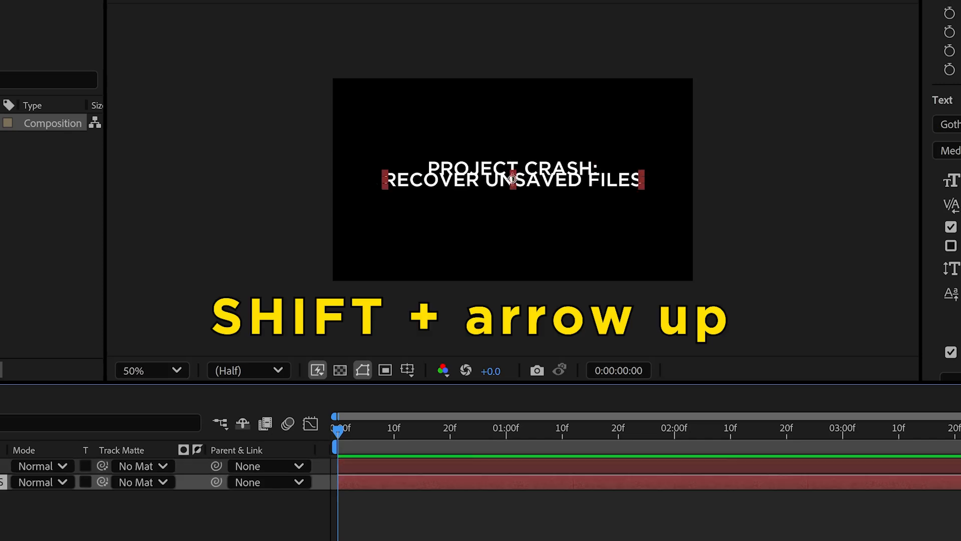
key("shift+Down")
key("shift+Down")
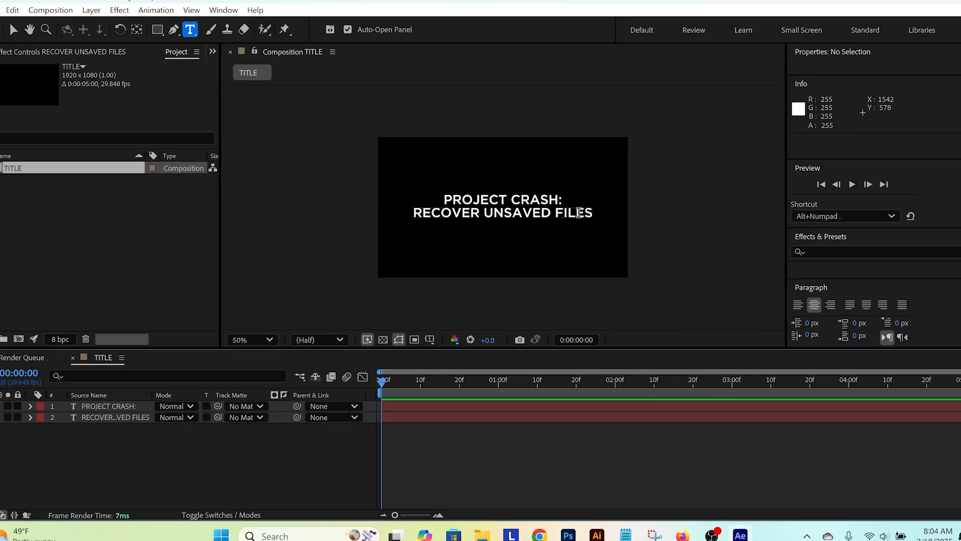
Step: Change the fill colour of the RECOVER UNSAVED FILES text to yellow FFDE00 and deselect the layer
key("ctrl+Up")
double_click(126, 413)
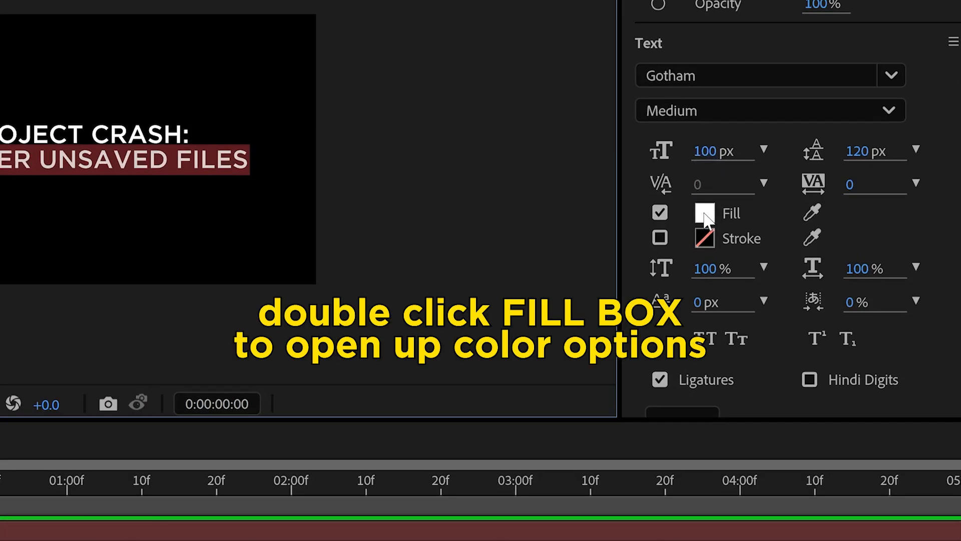
double_click(705, 213)
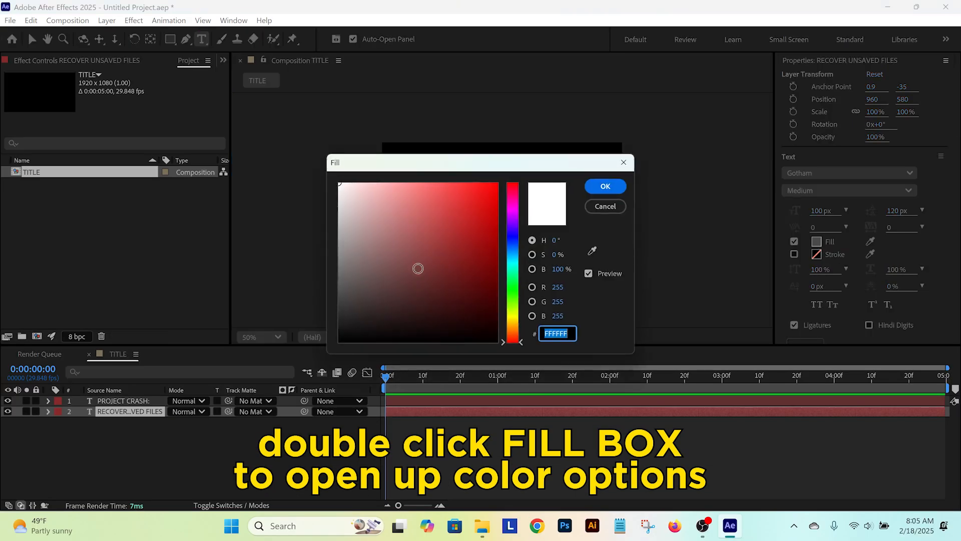
left_click_drag(519, 310, 515, 325)
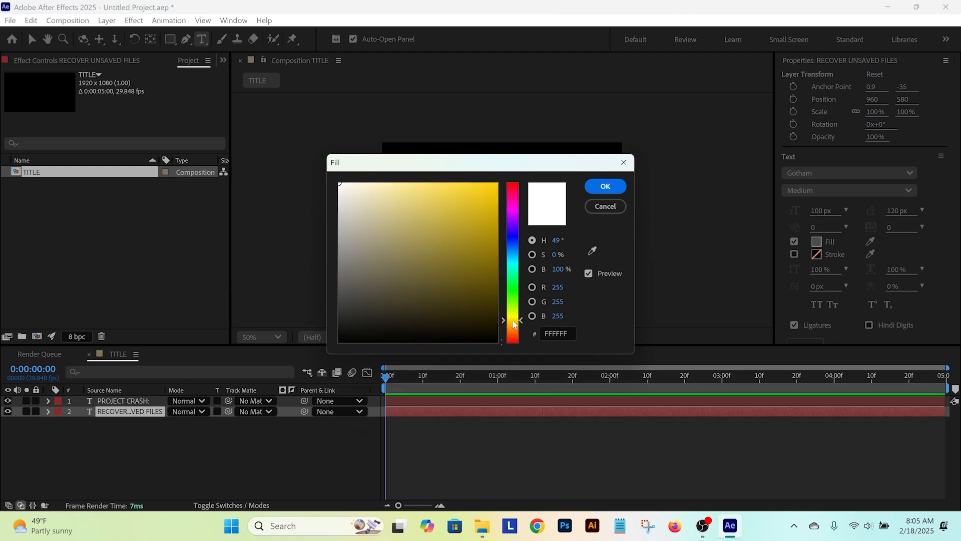
left_click_drag(490, 254, 497, 184)
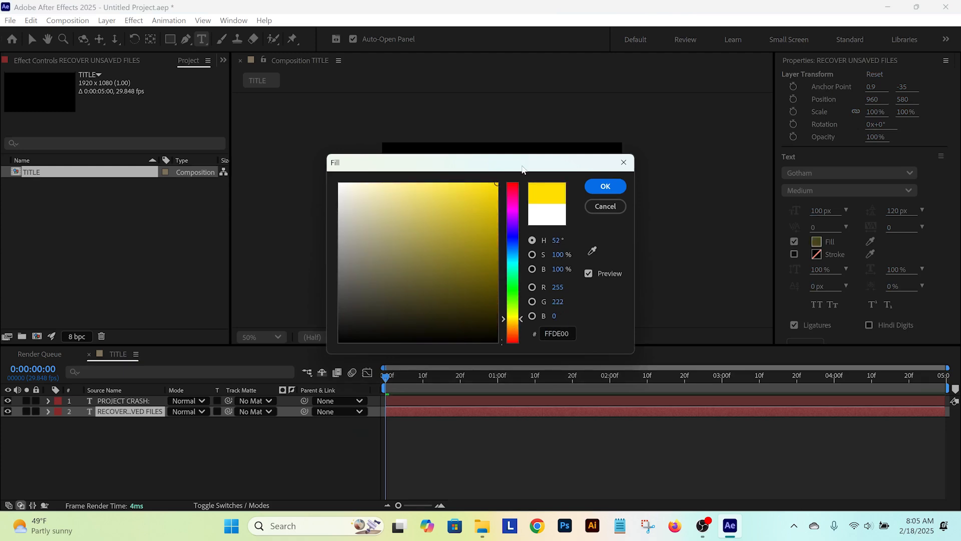
left_click(604, 187)
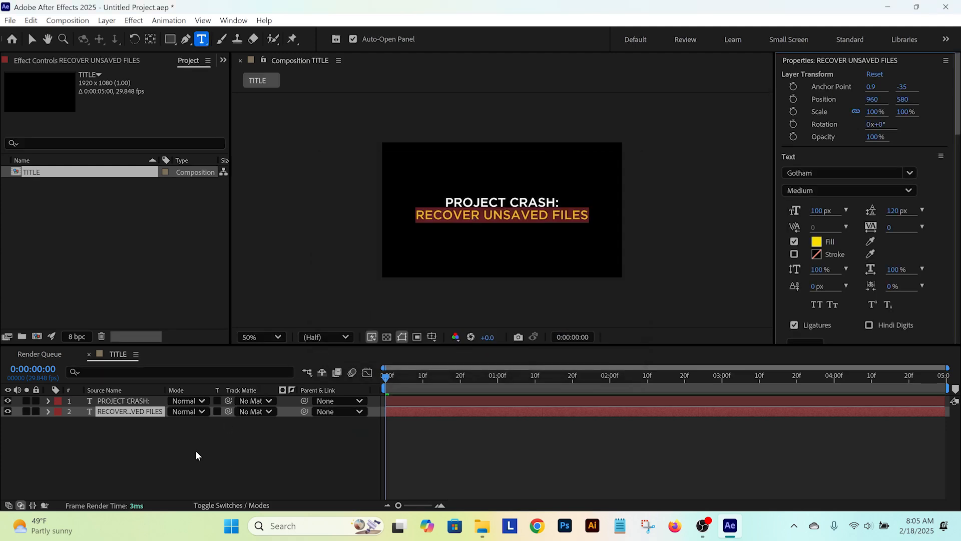
left_click(197, 456)
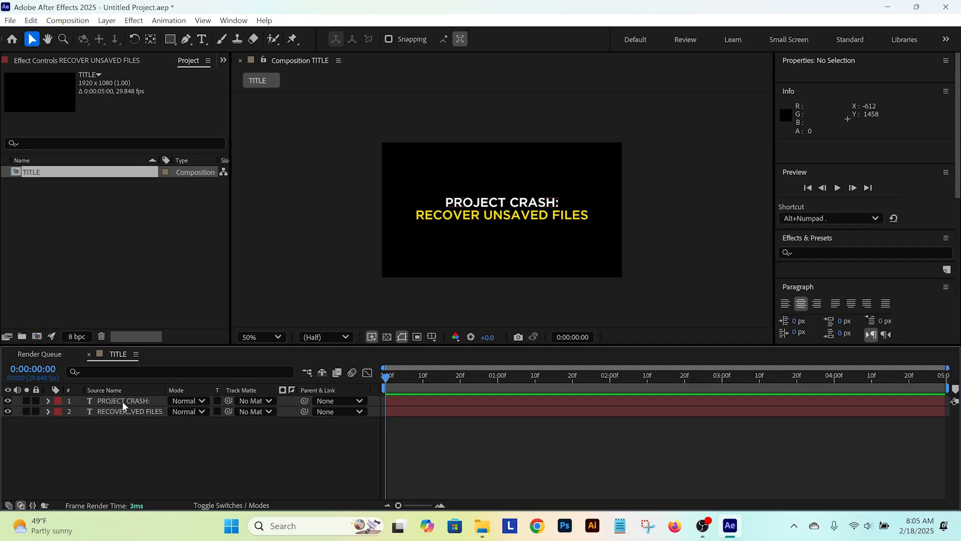
Step: Add a Scale keyframe of 500% at frame 0 on the PROJECT CRASH: layer and deselect the layer
left_click(122, 401)
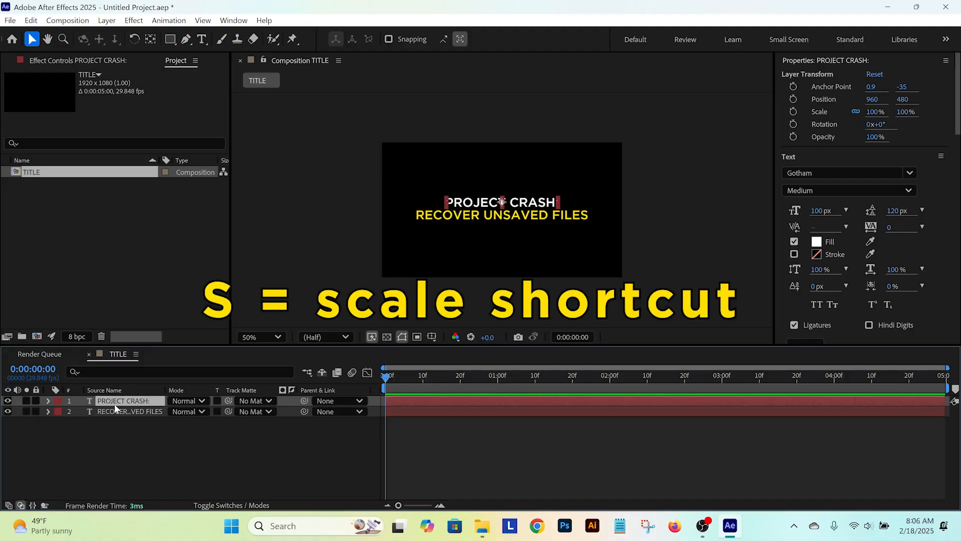
key("s")
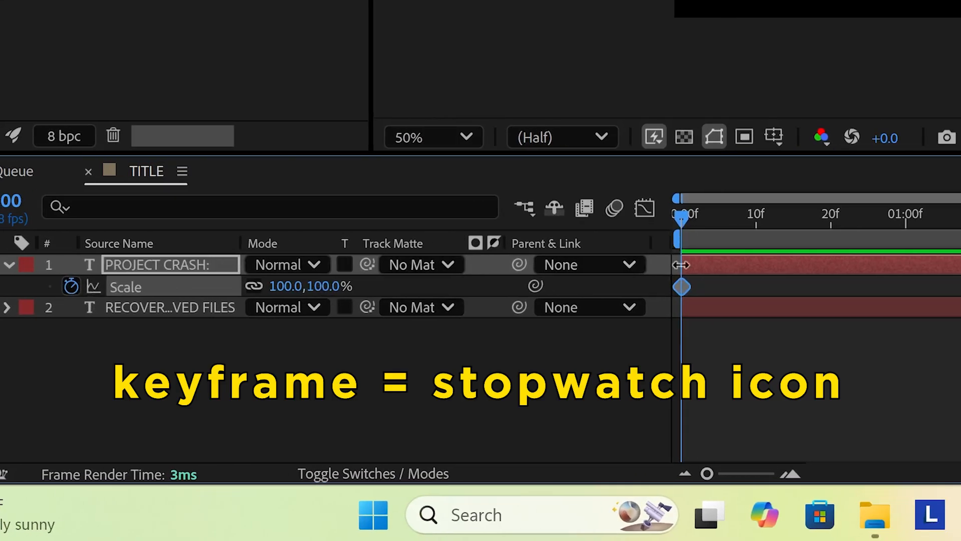
left_click(286, 284)
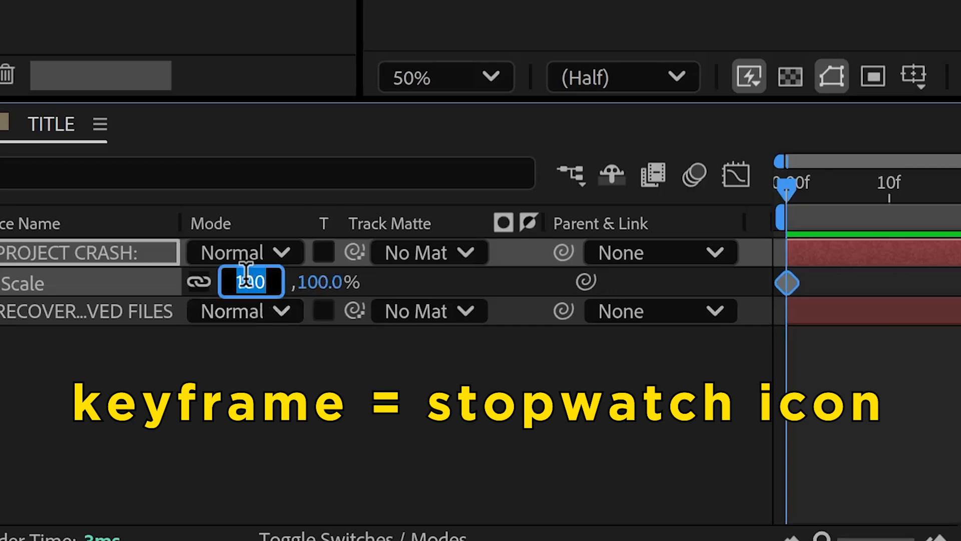
type("500")
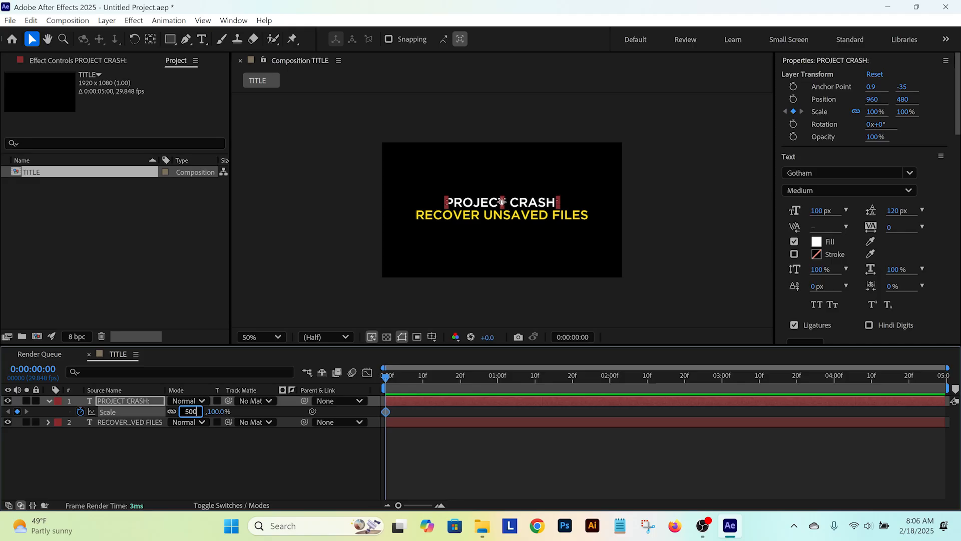
key("Return")
left_click(480, 424)
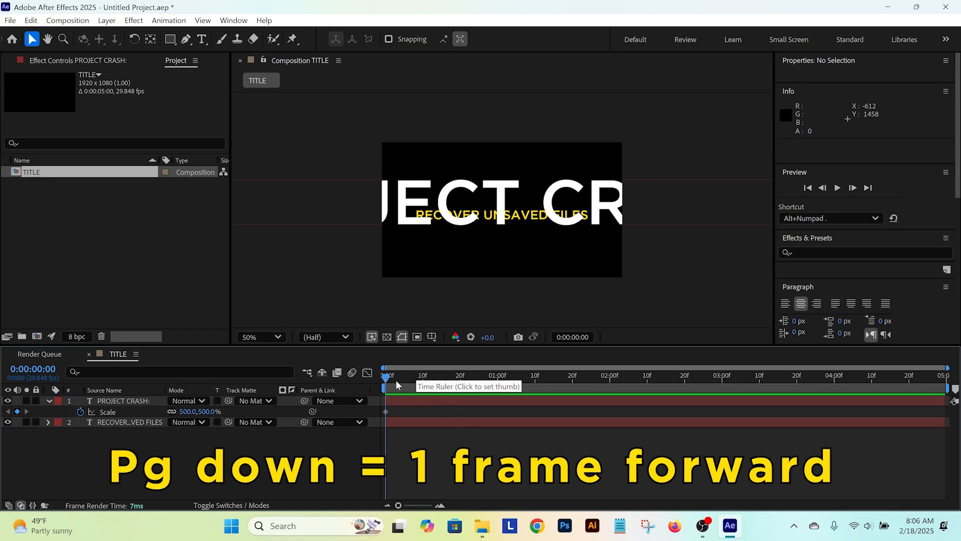
Step: Set the PROJECT CRASH: layer's scale to 100% at frame 7 to create a second keyframe
key("Page_Down")
key("Page_Down")
key("Page_Down")
key("Page_Down")
key("Page_Down")
key("Page_Down")
key("Page_Down")
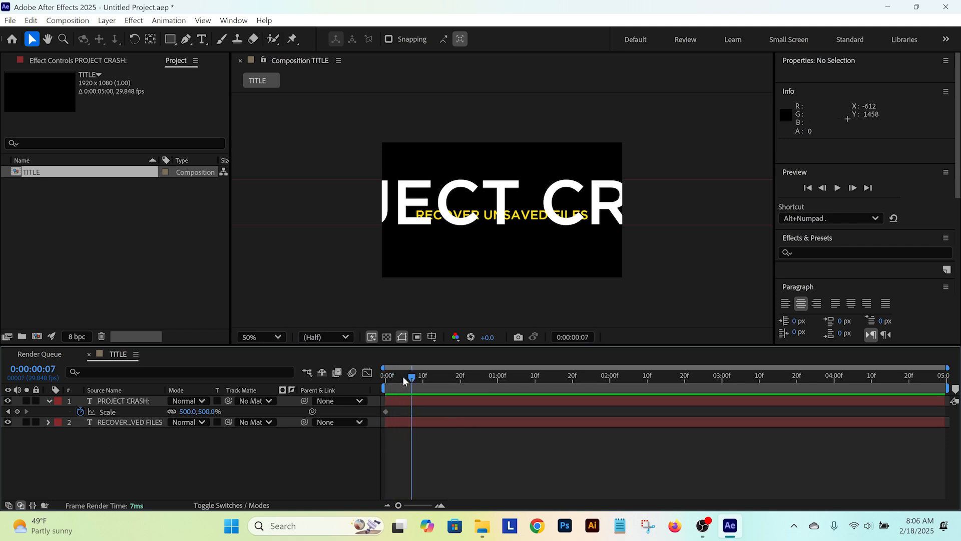
left_click(210, 412)
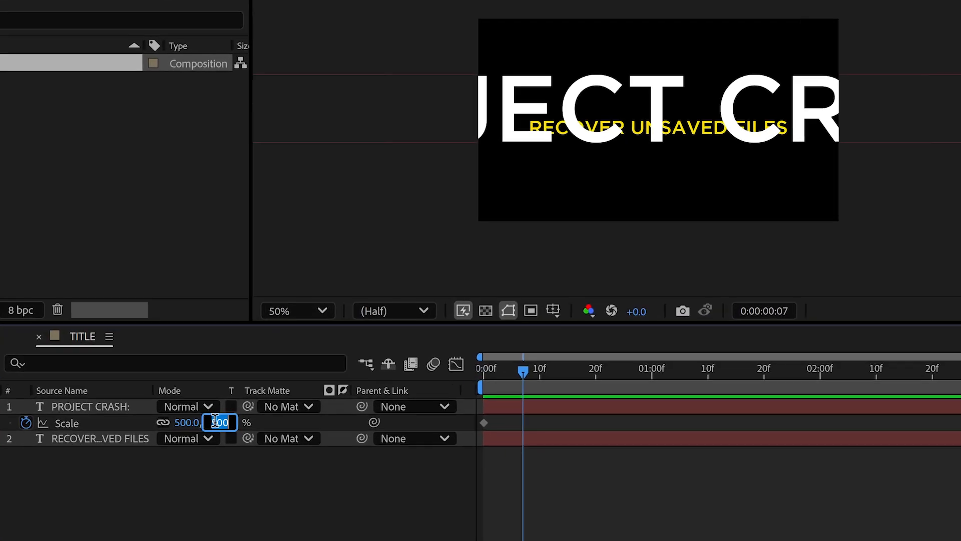
type("100")
key("Return")
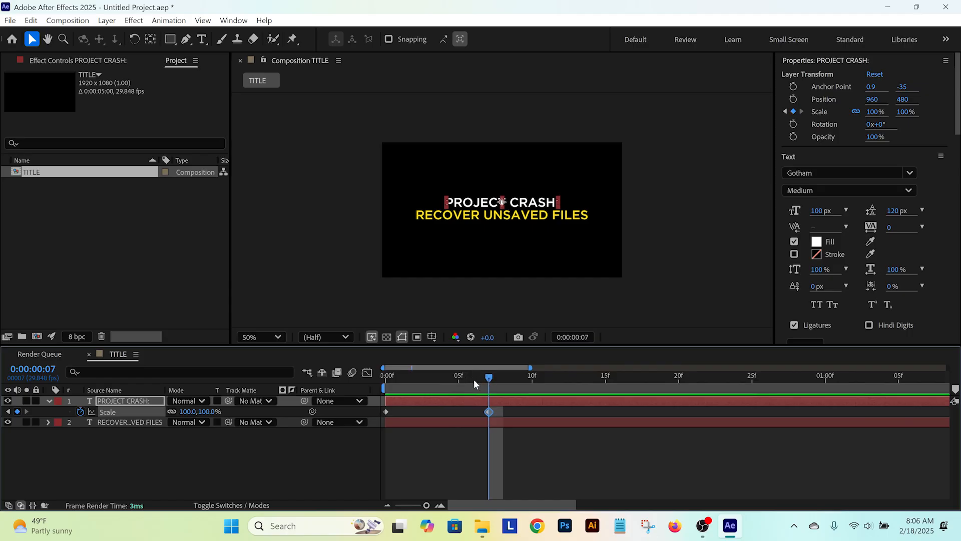
Step: Play back the two-keyframe scale animation of PROJECT CRASH: from the start of the composition
left_click_drag(474, 379, 386, 380)
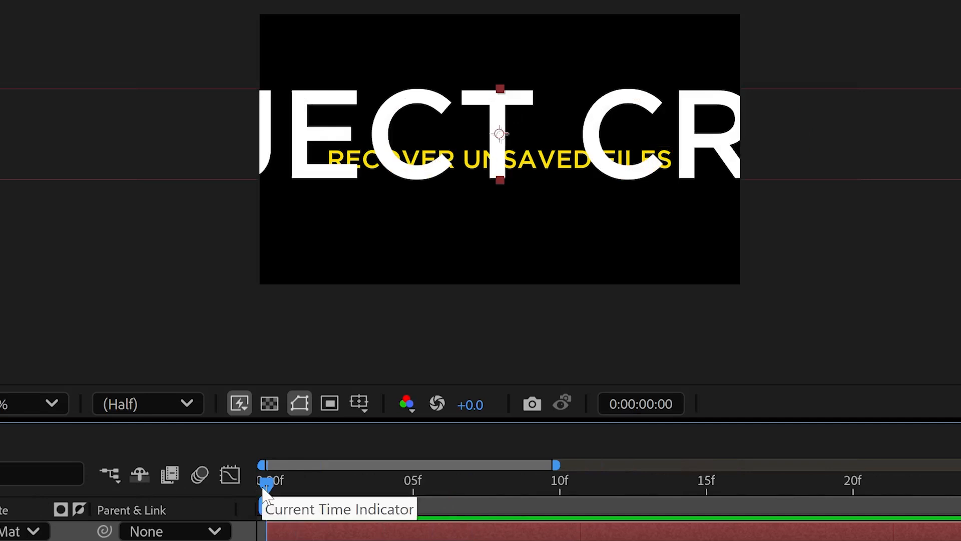
key("space")
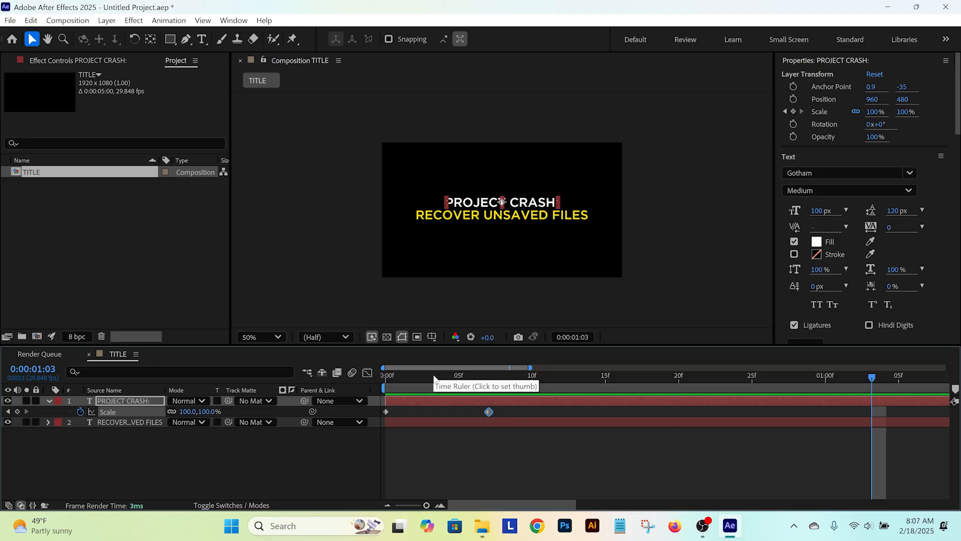
left_click_drag(435, 379, 314, 381)
key("space")
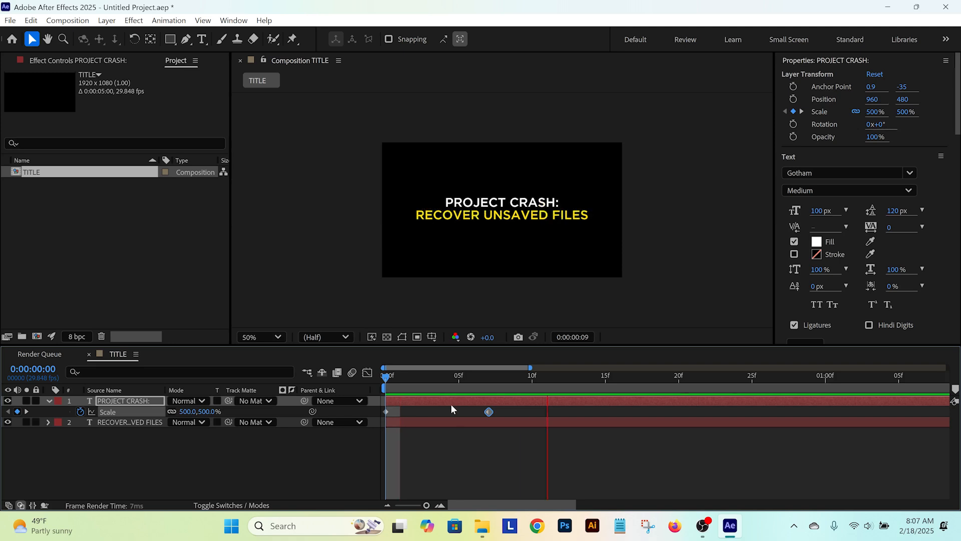
left_click_drag(441, 376, 312, 379)
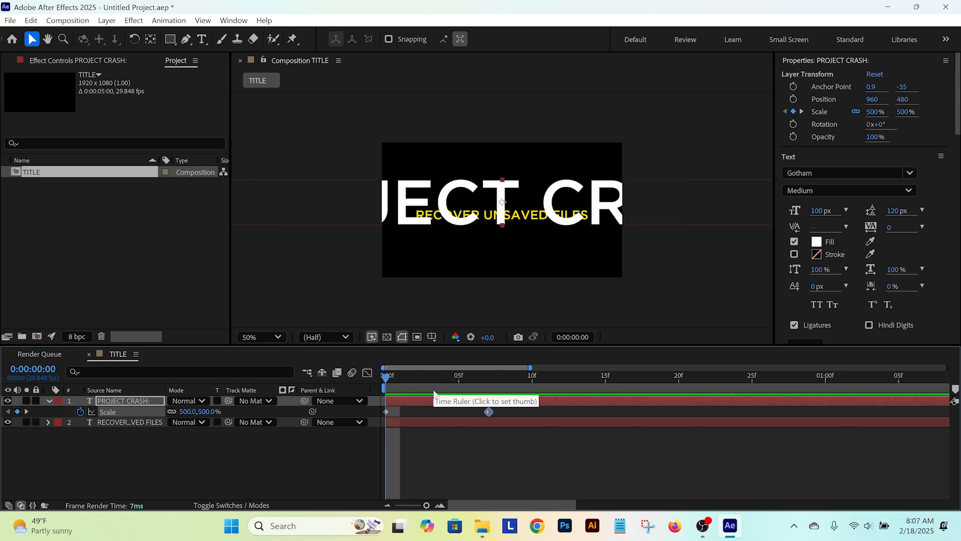
key("space")
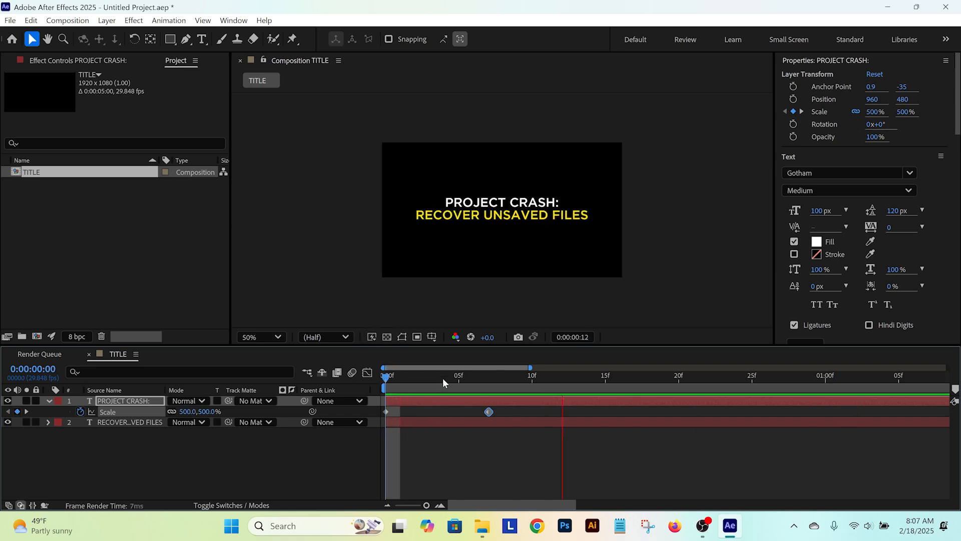
Step: Add a Scale keyframe of 110% at frame 10 on the PROJECT CRASH: layer and deselect it
left_click(489, 376)
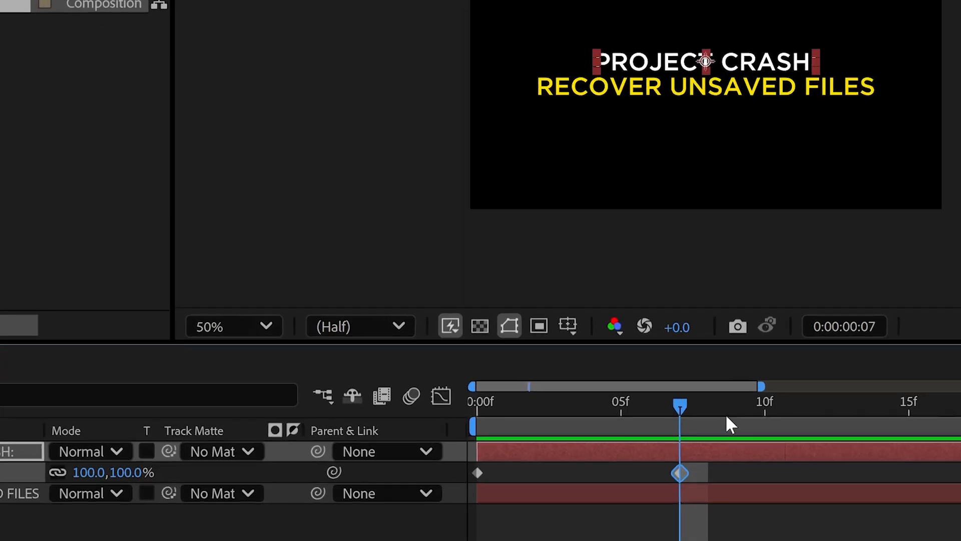
key("Page_Down")
key("Page_Down")
key("Page_Down")
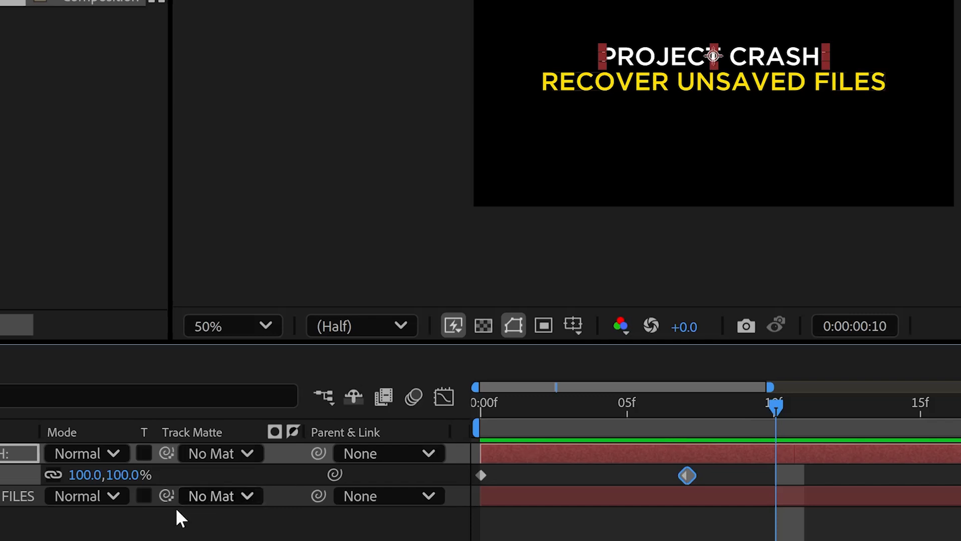
left_click(129, 475)
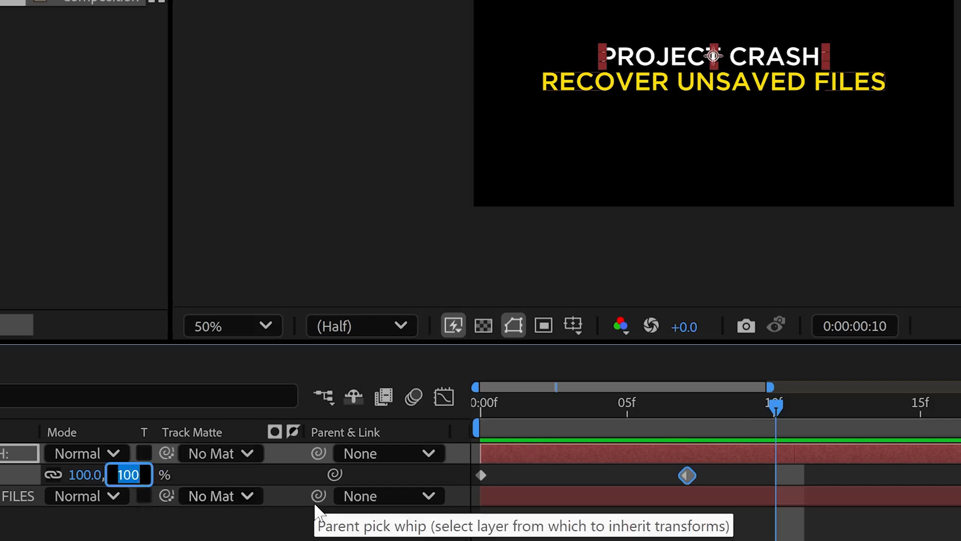
type("110")
key("Return")
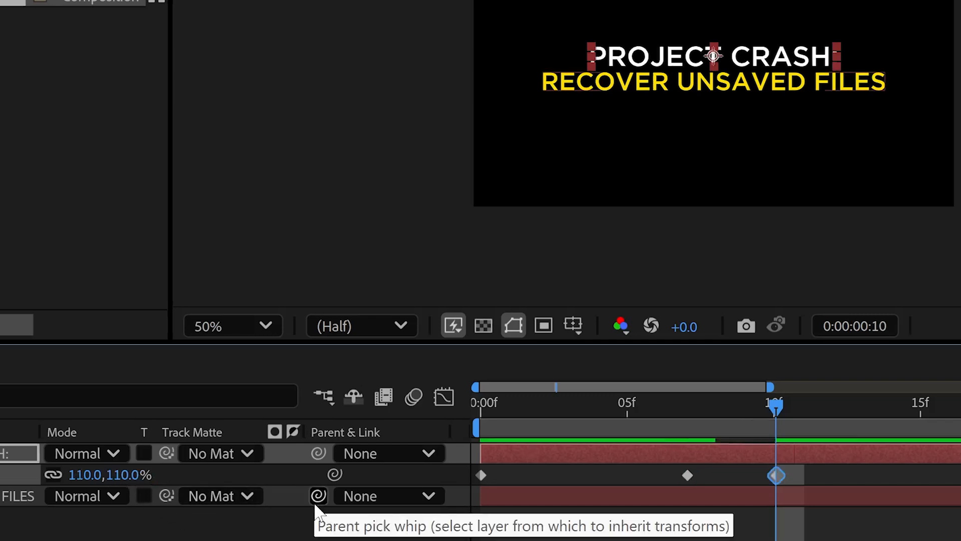
left_click(661, 481)
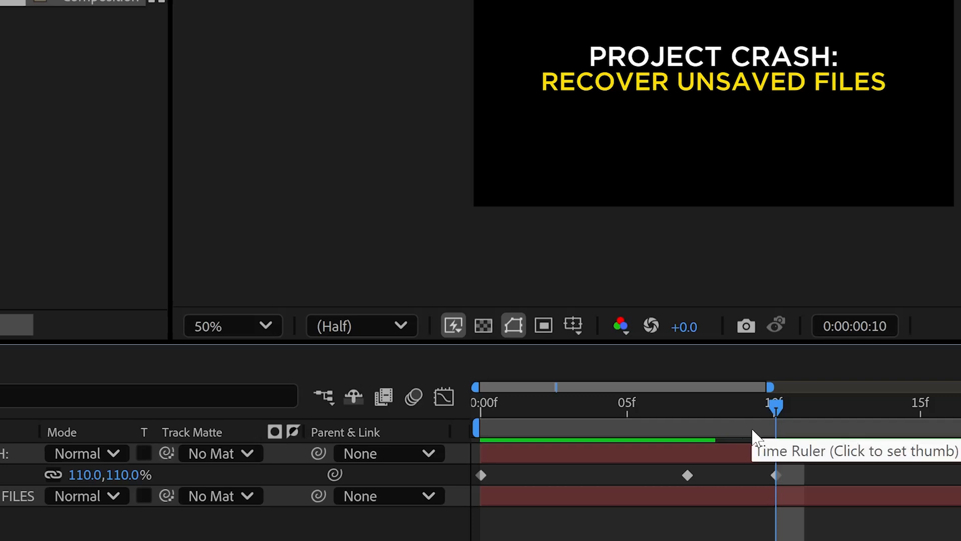
Step: Copy the 100% Scale keyframe from frame 7 and paste it at frame 12 on the PROJECT CRASH: layer
left_click(797, 435)
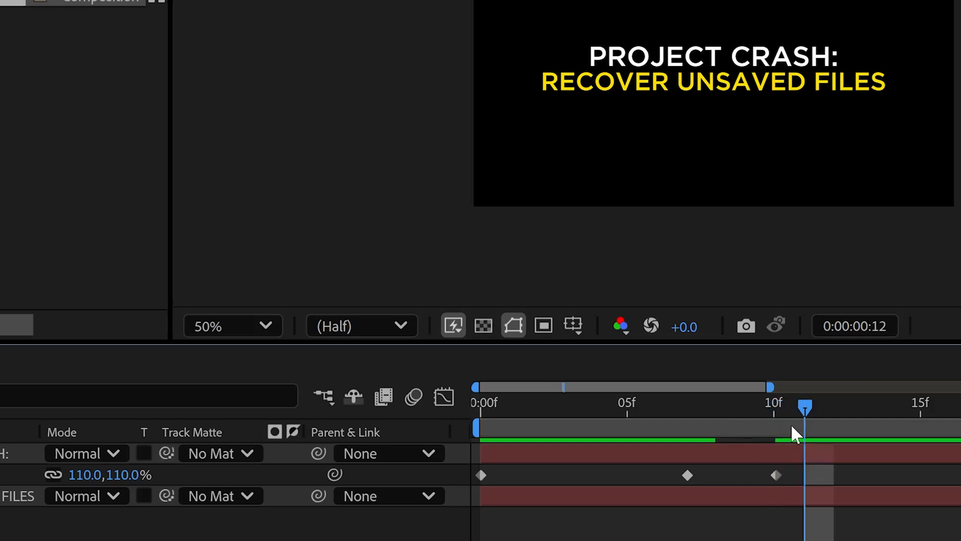
left_click(687, 477)
key("ctrl+c")
key("ctrl+v")
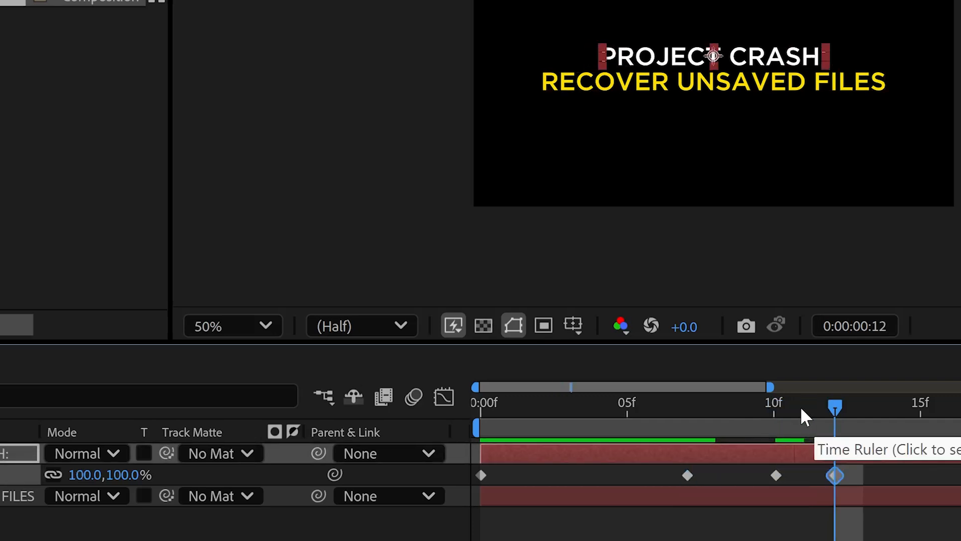
Step: Play back the four-keyframe scale animation from the start to check the bounce on PROJECT CRASH:
left_click_drag(774, 399, 960, 394)
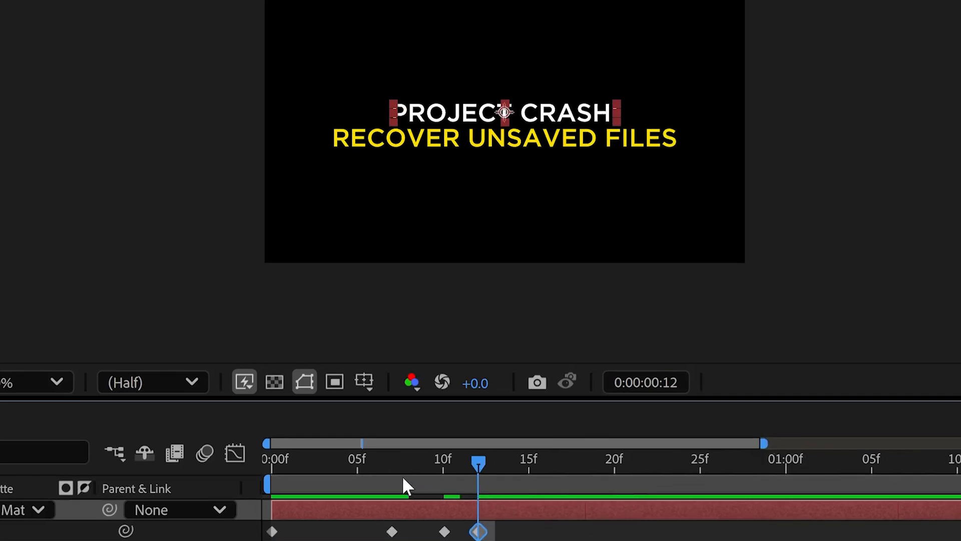
left_click_drag(611, 417, 354, 397)
key("space")
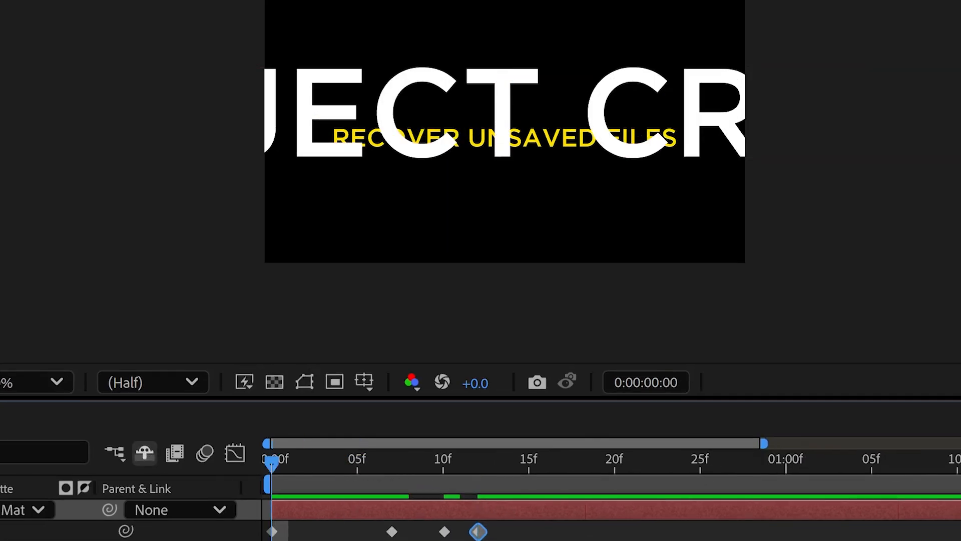
key("space")
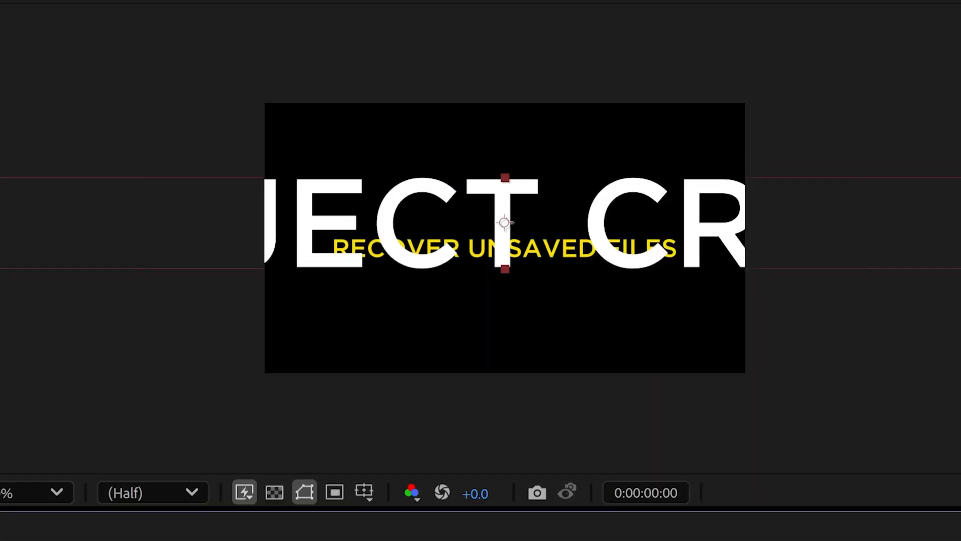
key("space")
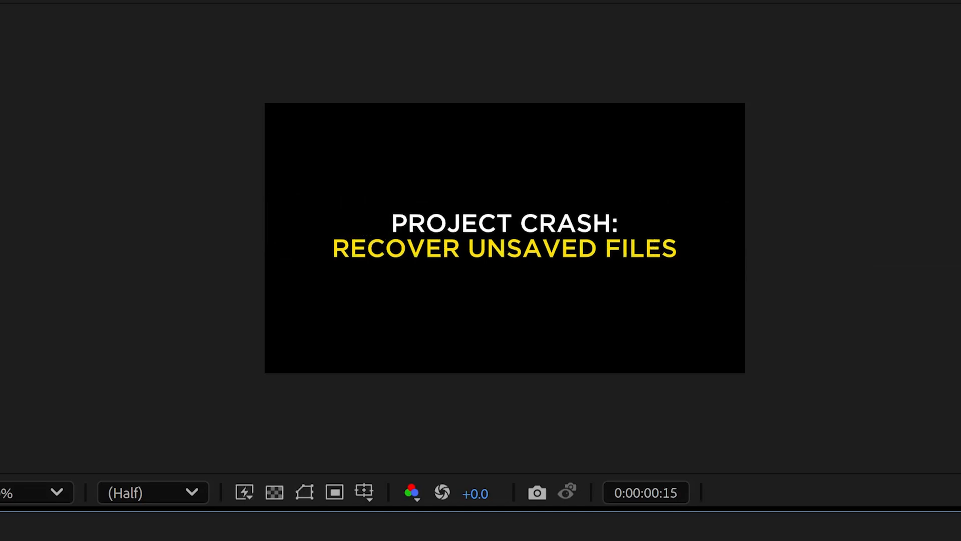
key("space")
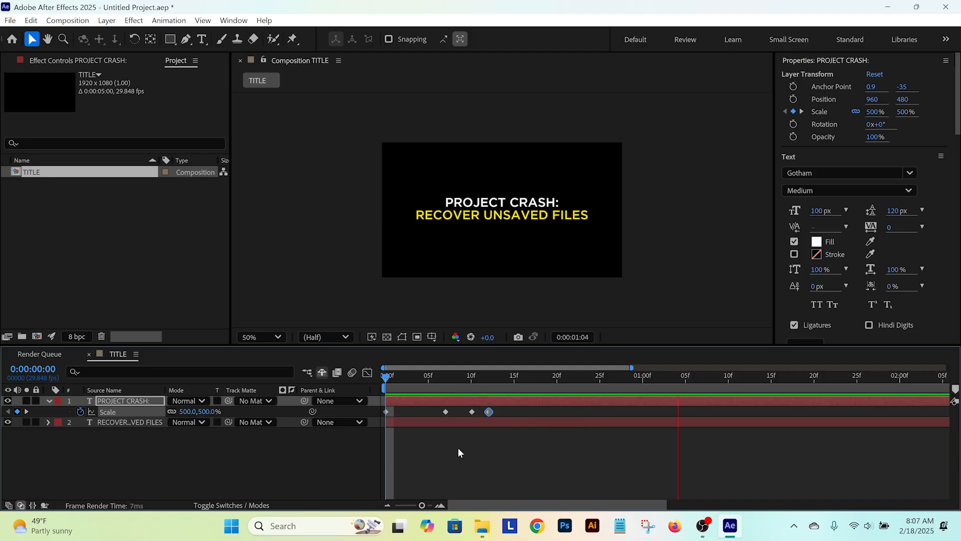
key("space")
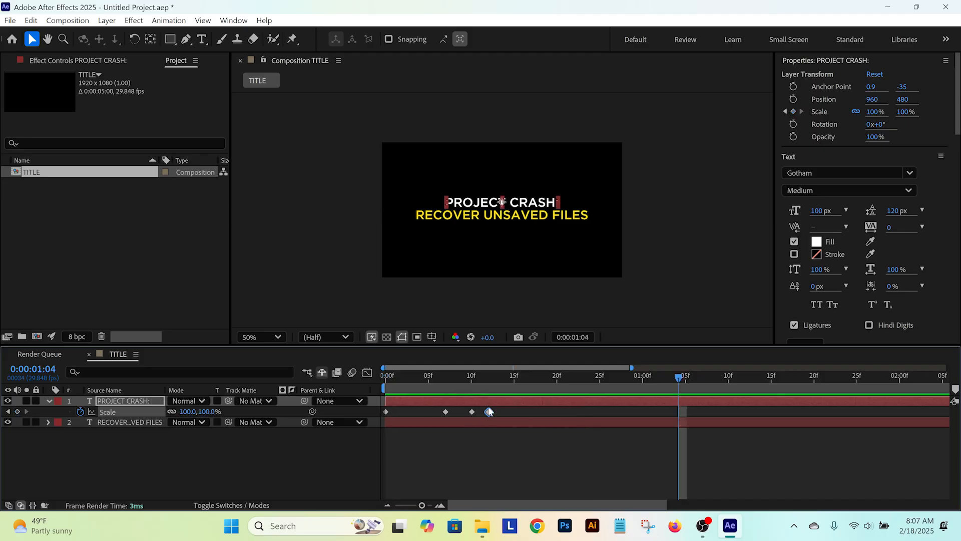
Step: Apply Easy Ease In to the last Scale keyframe, at frame 12, of the PROJECT CRASH: layer
right_click(489, 412)
mouse_move(556, 407)
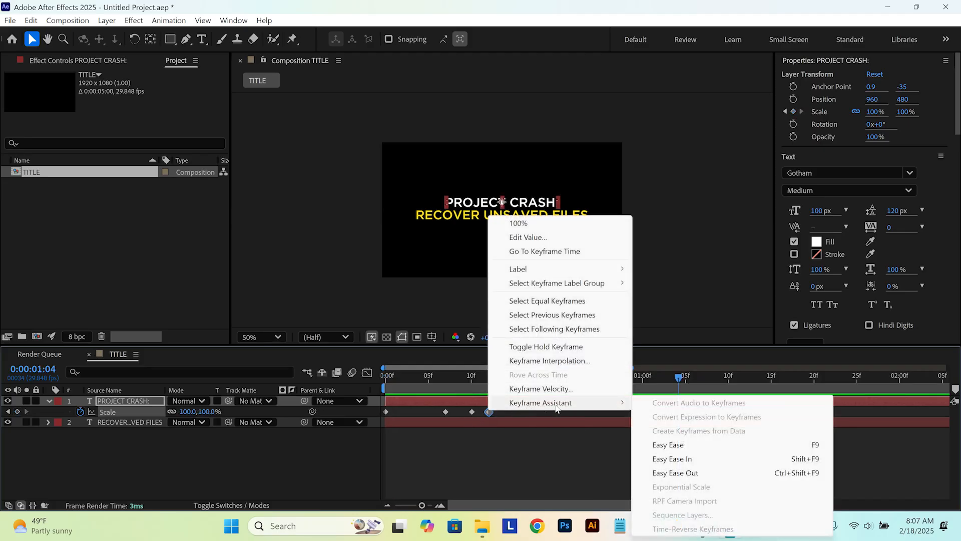
left_click(671, 458)
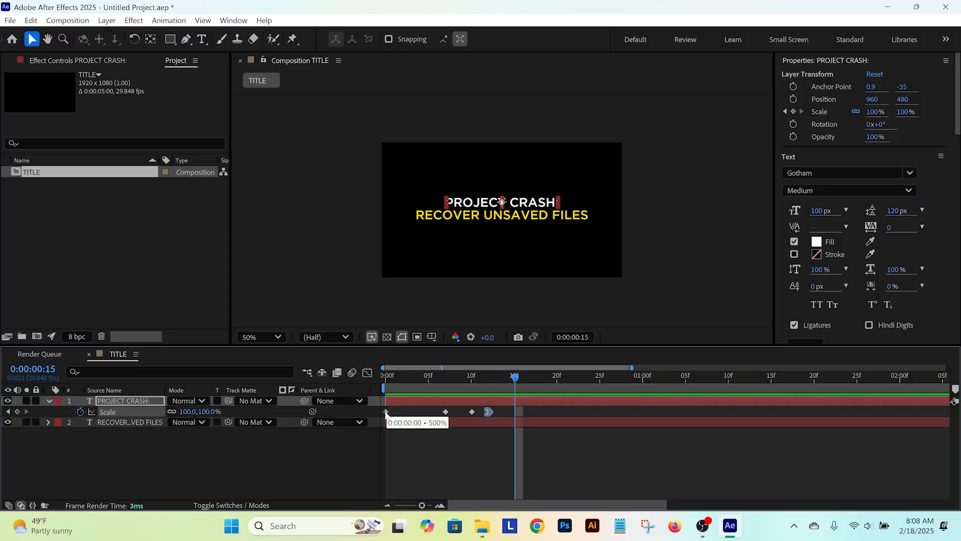
Step: Apply Easy Ease Out to the first Scale keyframe, at frame 0, of the PROJECT CRASH: layer
right_click(387, 414)
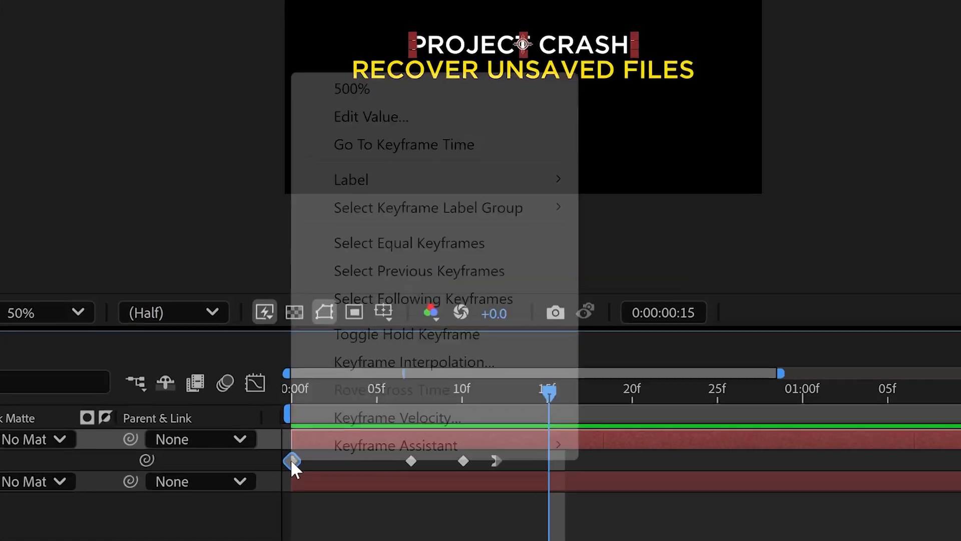
mouse_move(399, 409)
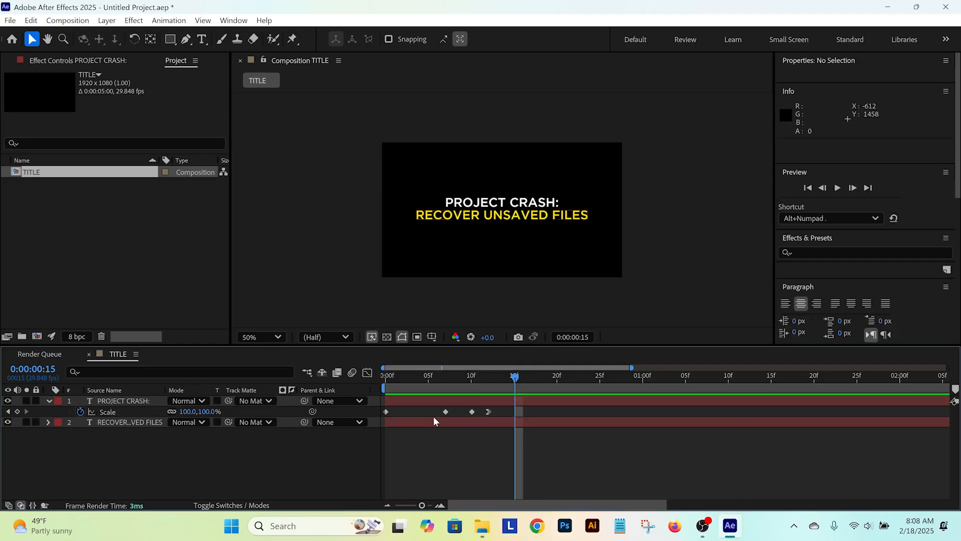
right_click(387, 411)
mouse_move(413, 408)
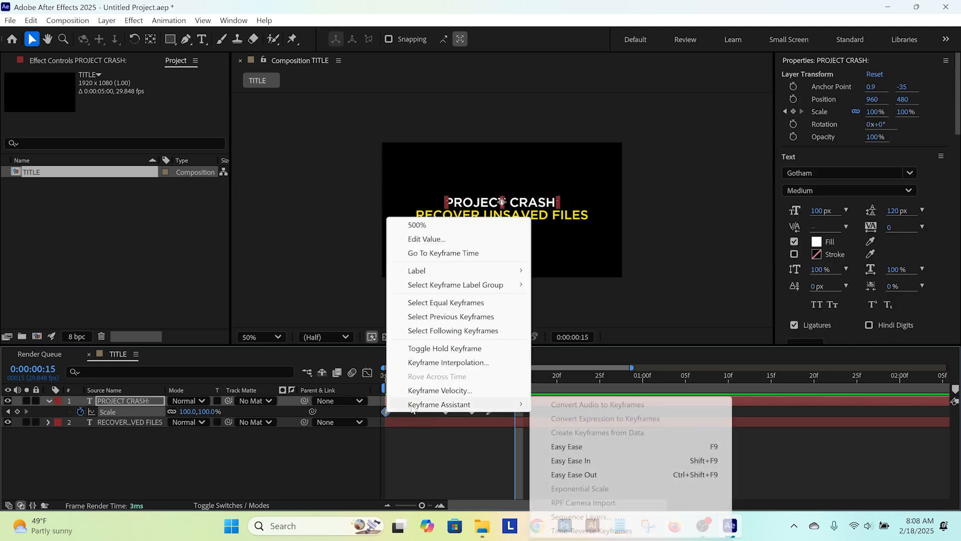
left_click(573, 475)
Step: Play back the eased scale animation from the start and set the current time to frame 12
left_click_drag(444, 377, 350, 377)
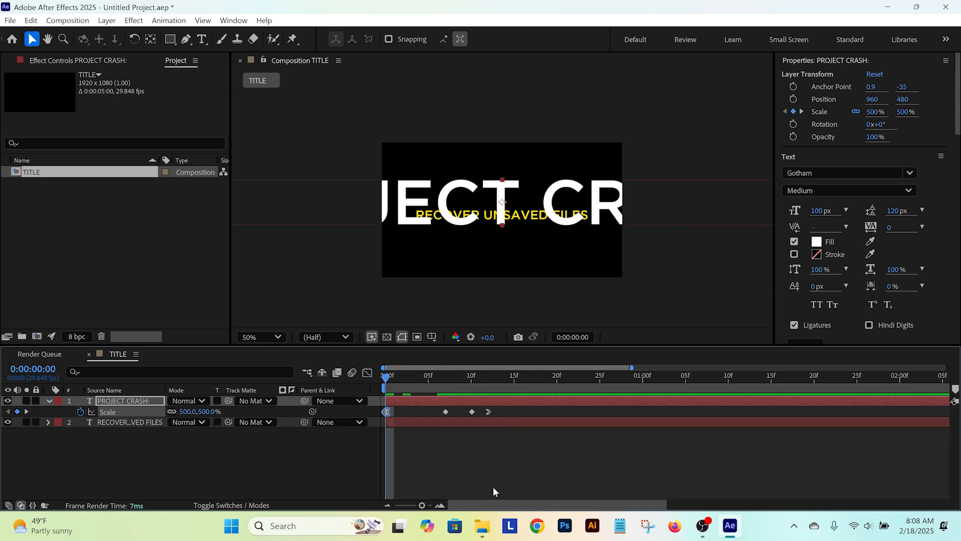
key("space")
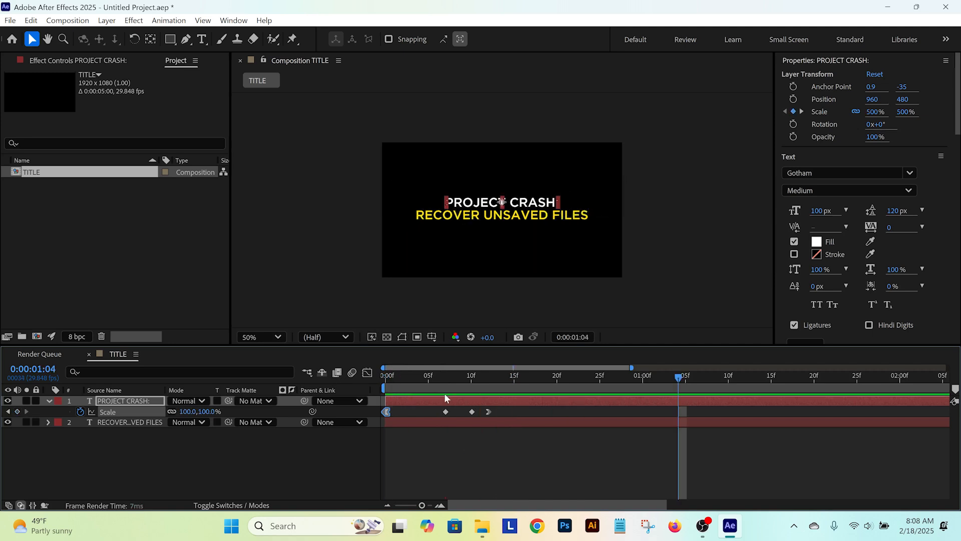
key("space")
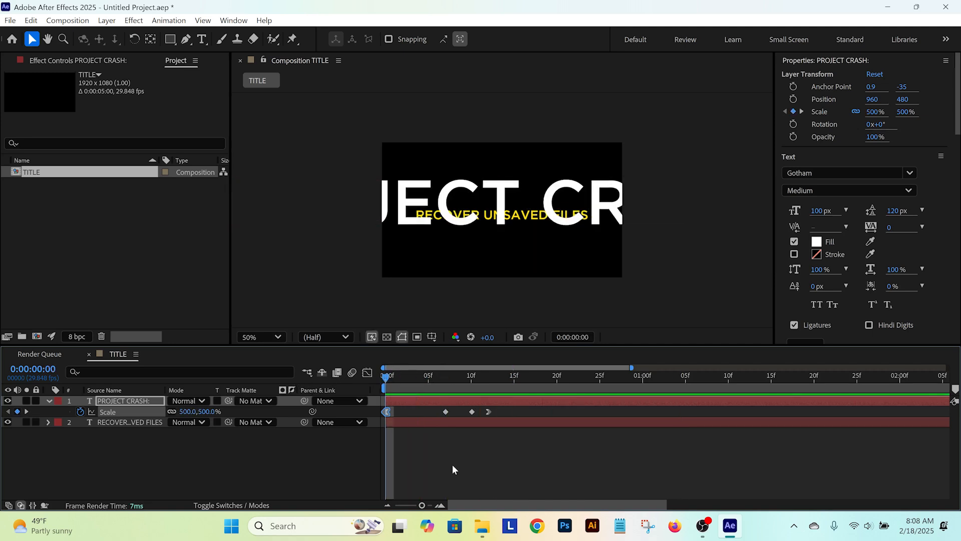
key("space")
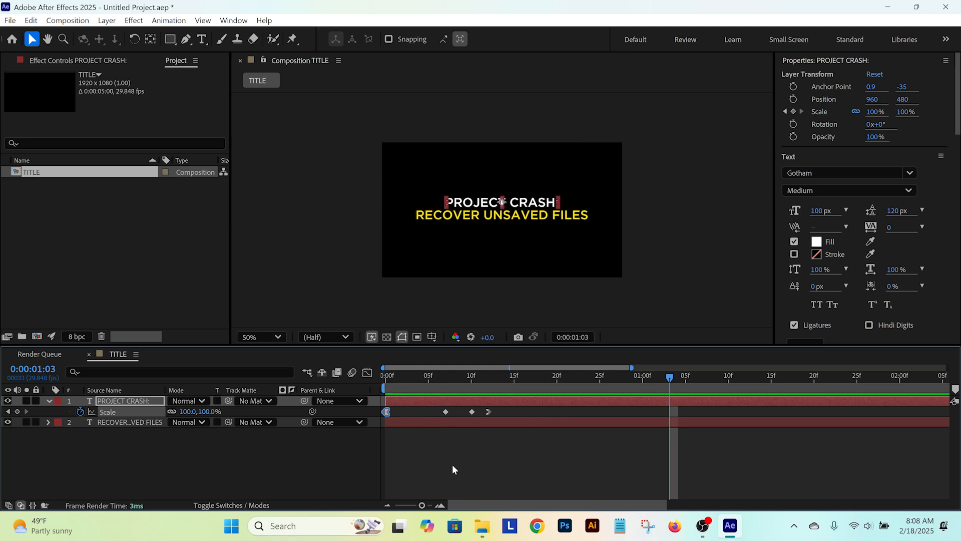
left_click_drag(395, 383, 486, 381)
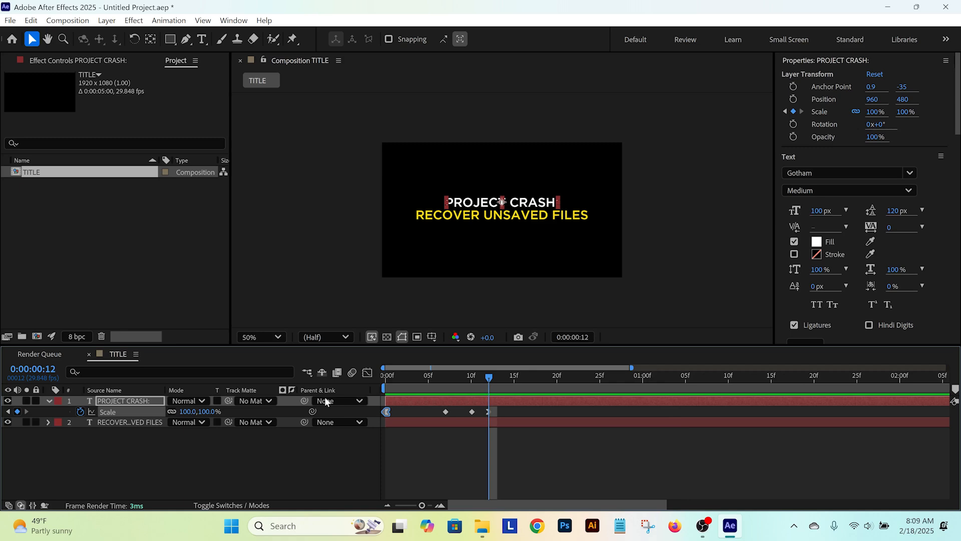
Step: Collapse the Scale property, select the RECOVER UNSAVED FILES layer and hide the PROJECT CRASH: layer
left_click(201, 449)
key("s")
left_click(111, 420)
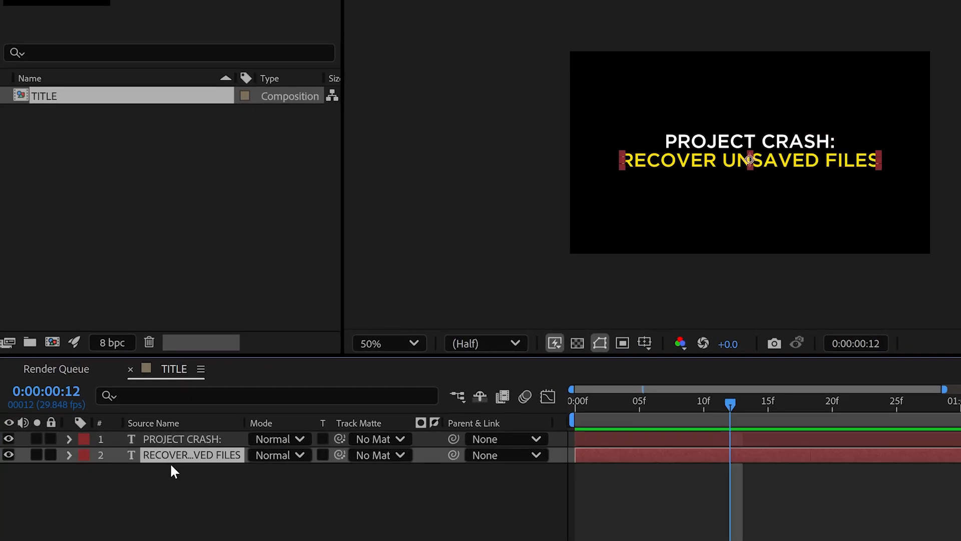
left_click(9, 440)
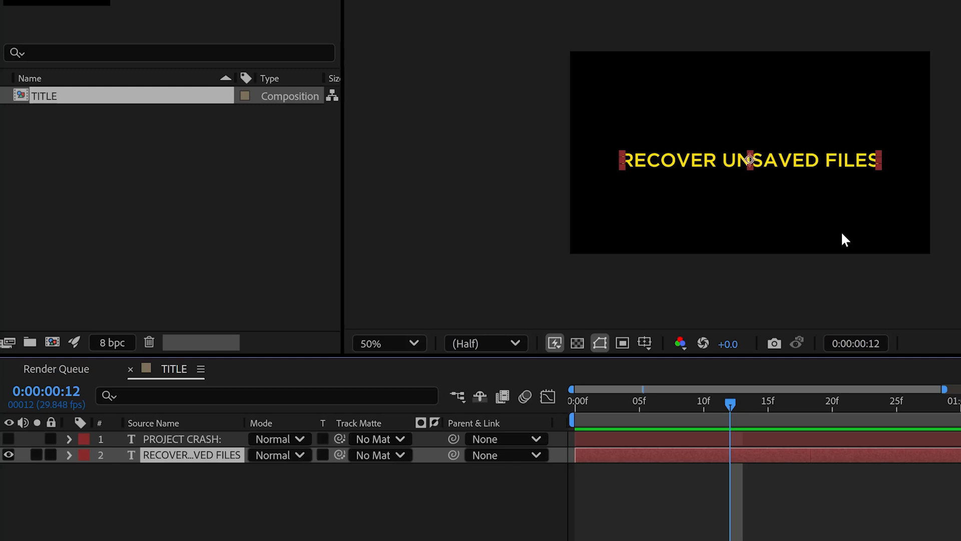
Step: Expand both text layers and examine the Transform properties of the PROJECT CRASH: layer
left_click(69, 439)
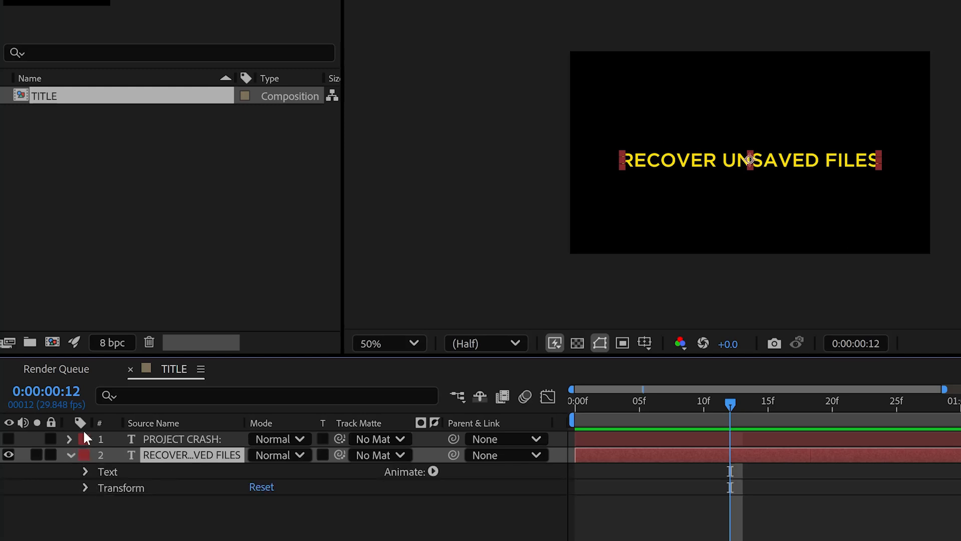
left_click(87, 472)
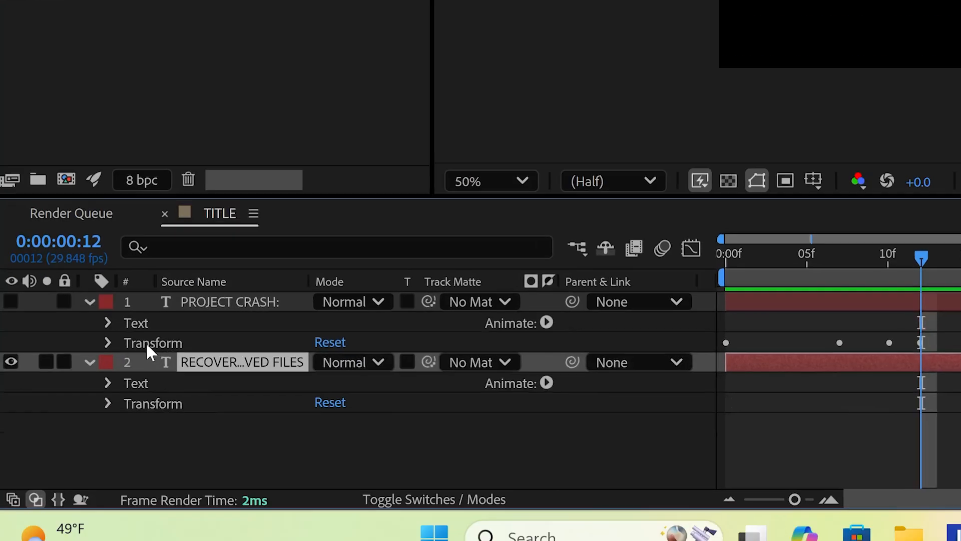
double_click(115, 471)
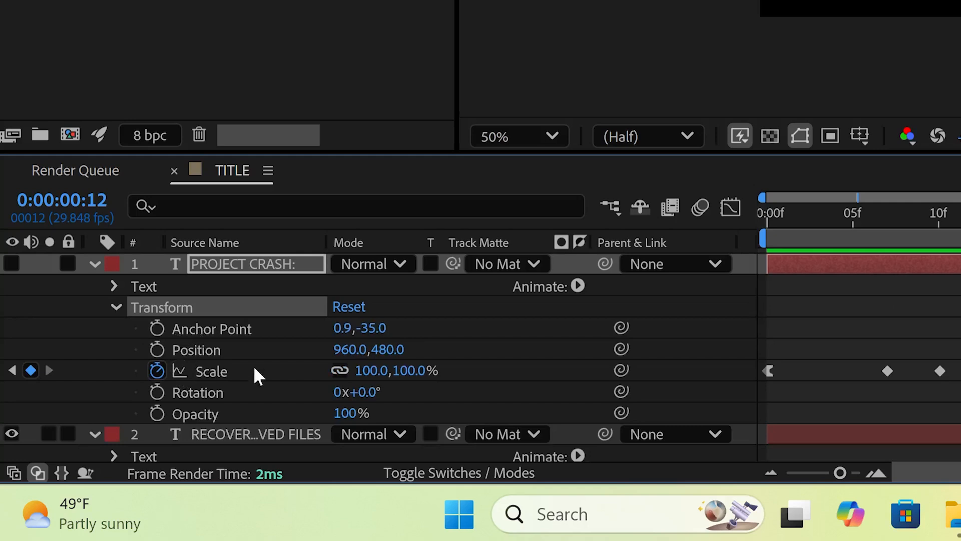
left_click(114, 308)
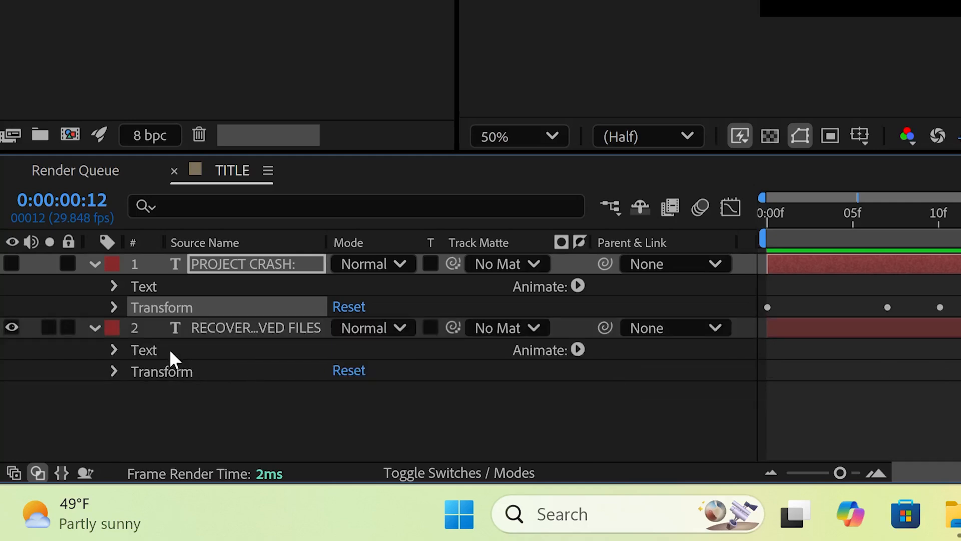
Step: Add a Tracking text animator to the RECOVER UNSAVED FILES layer
left_click(148, 344)
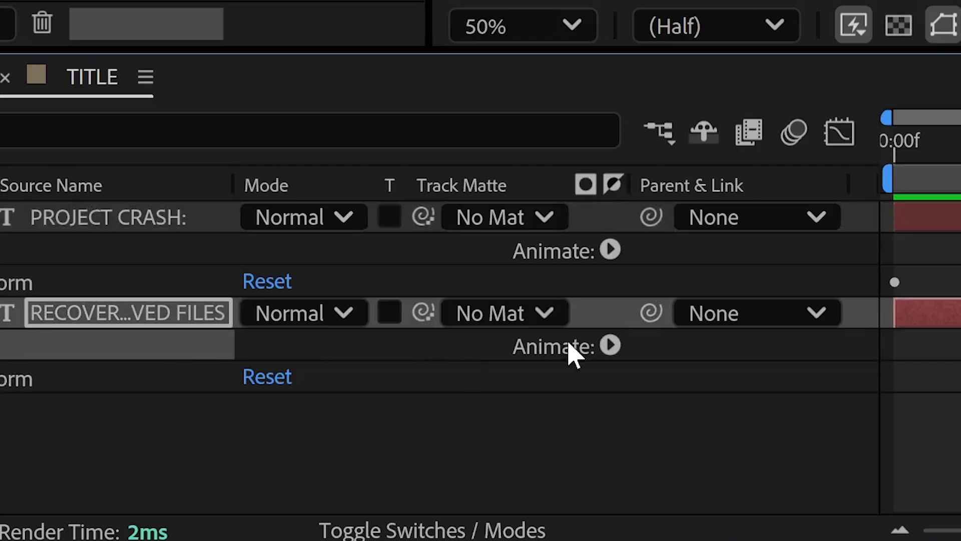
left_click(608, 347)
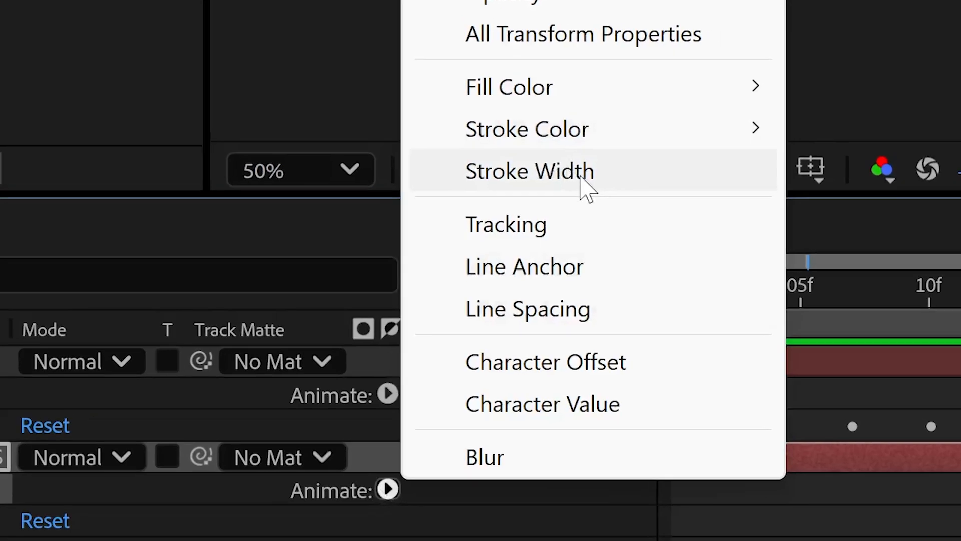
left_click(539, 226)
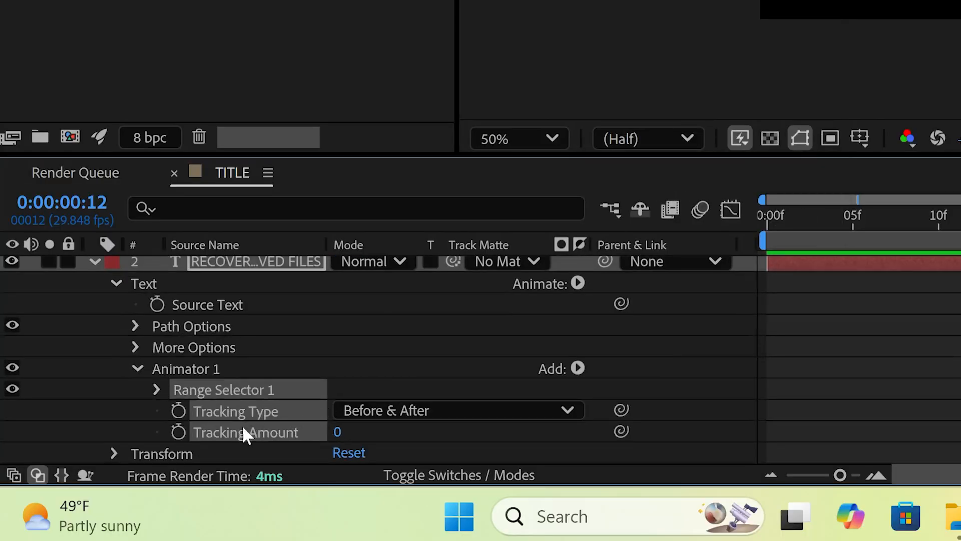
Step: Set the RECOVER UNSAVED FILES layer's Tracking Amount to 150 and enable keyframing for it at frame 0
left_click(337, 433)
type("150")
key("Return")
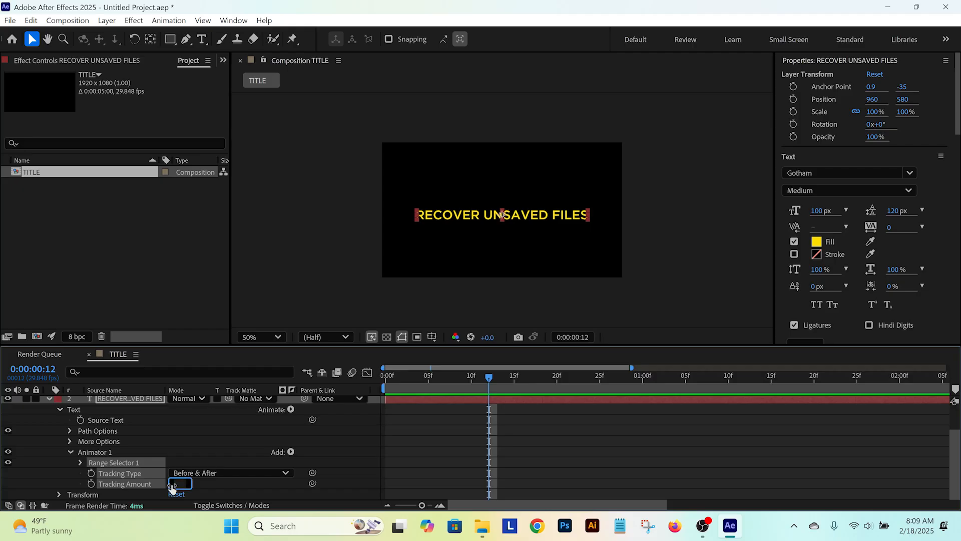
type("150")
key("Return")
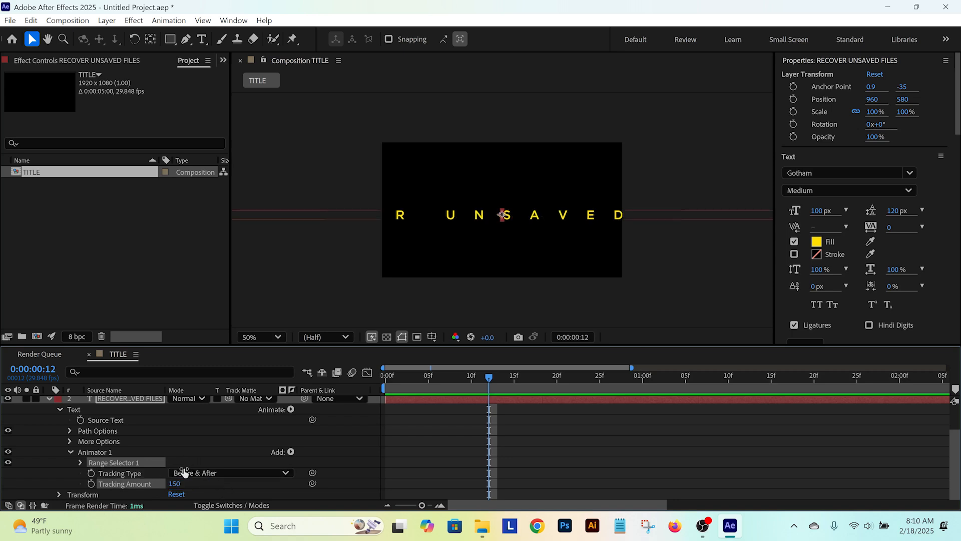
left_click(395, 377)
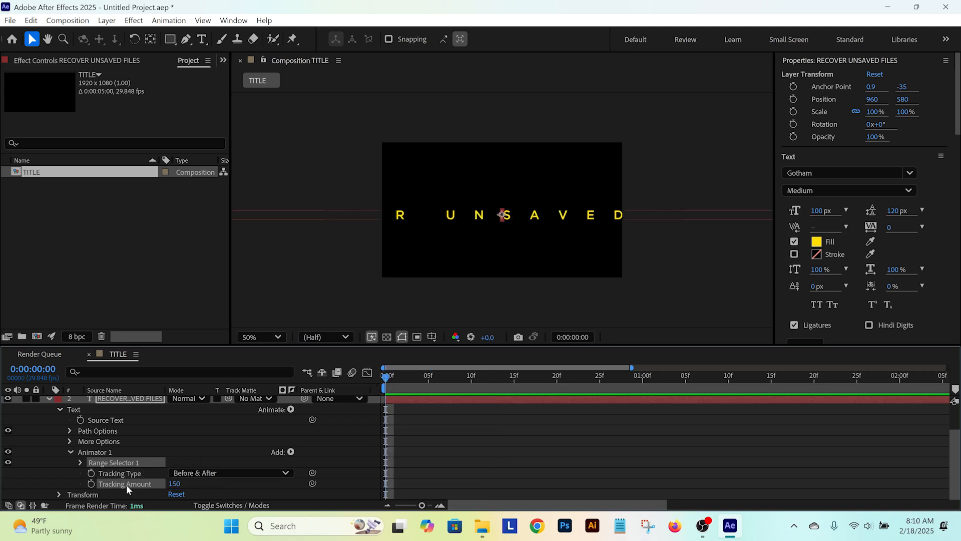
left_click(91, 484)
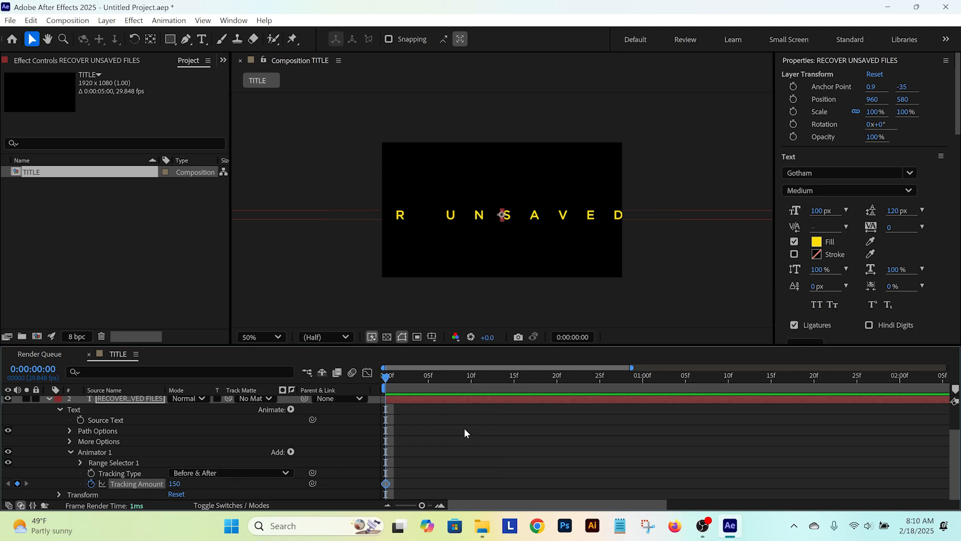
Step: Add a Tracking Amount keyframe with a value of 0 at frame 15
key("space")
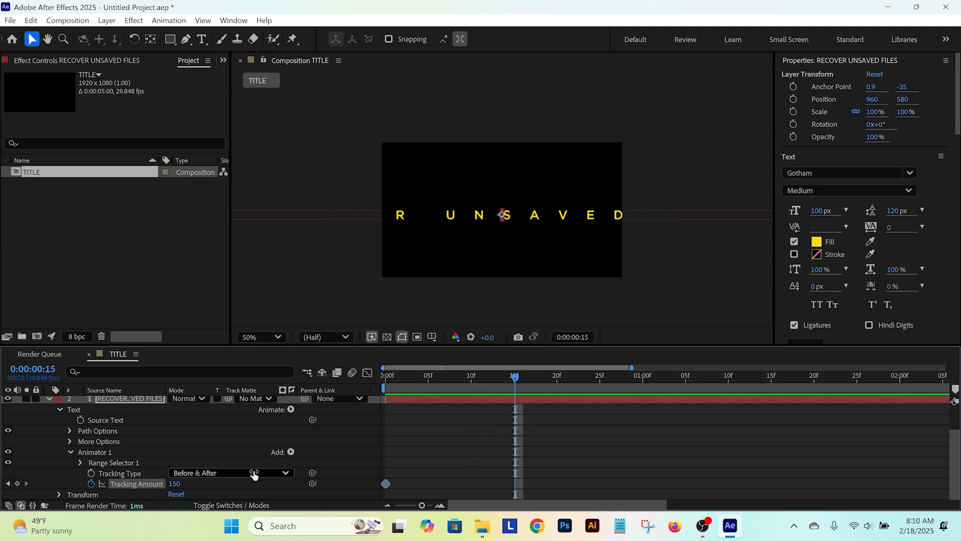
left_click(174, 484)
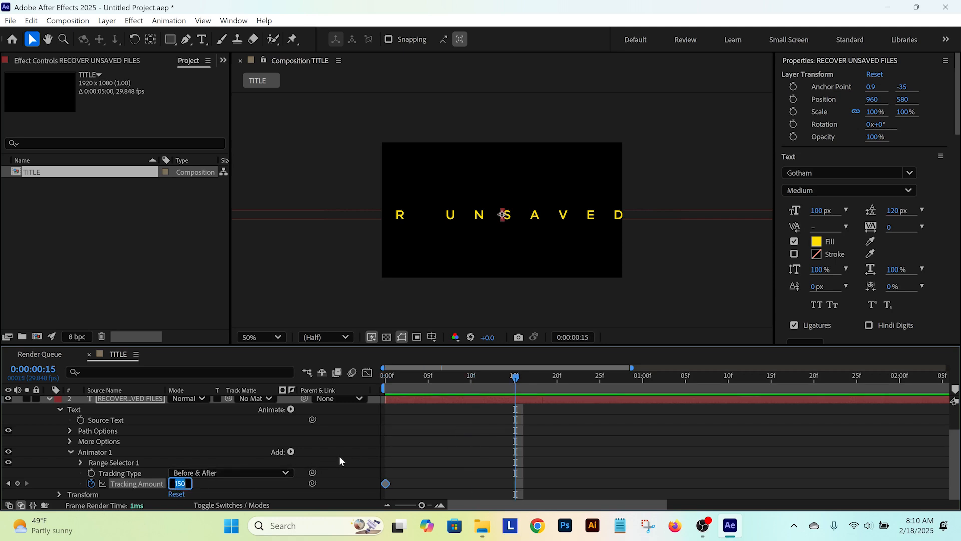
type("0")
key("Return")
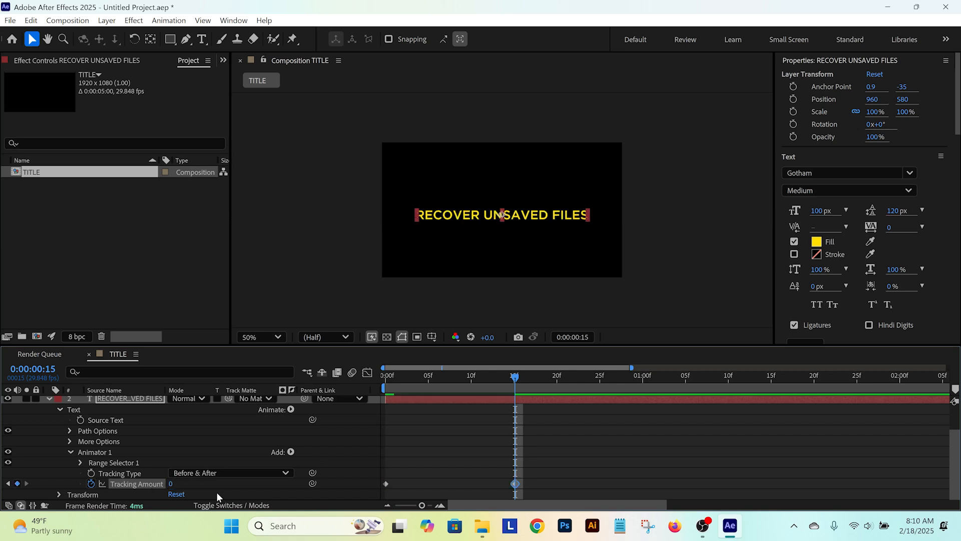
Step: Scrub and play back the 15-frame tracking animation on the RECOVER UNSAVED FILES layer
key("Home")
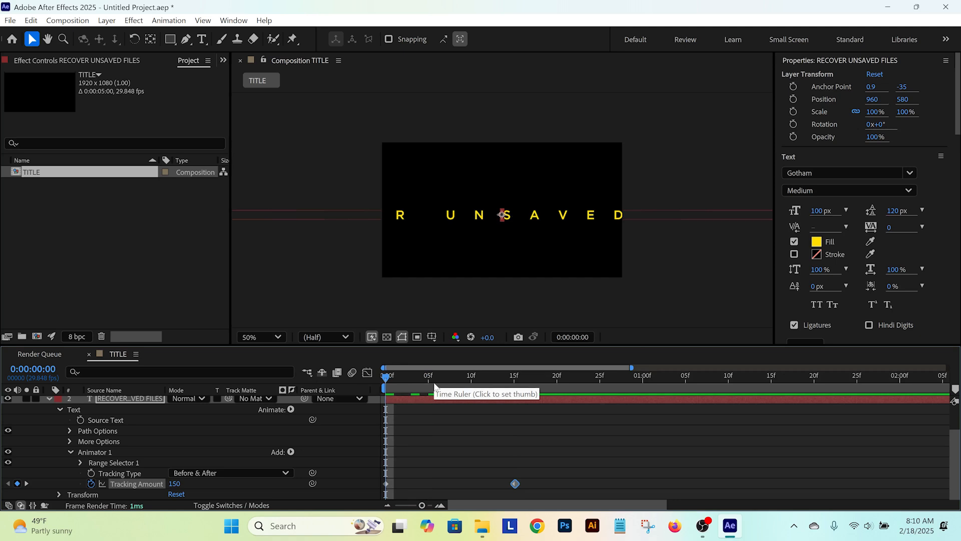
left_click_drag(392, 378, 512, 380)
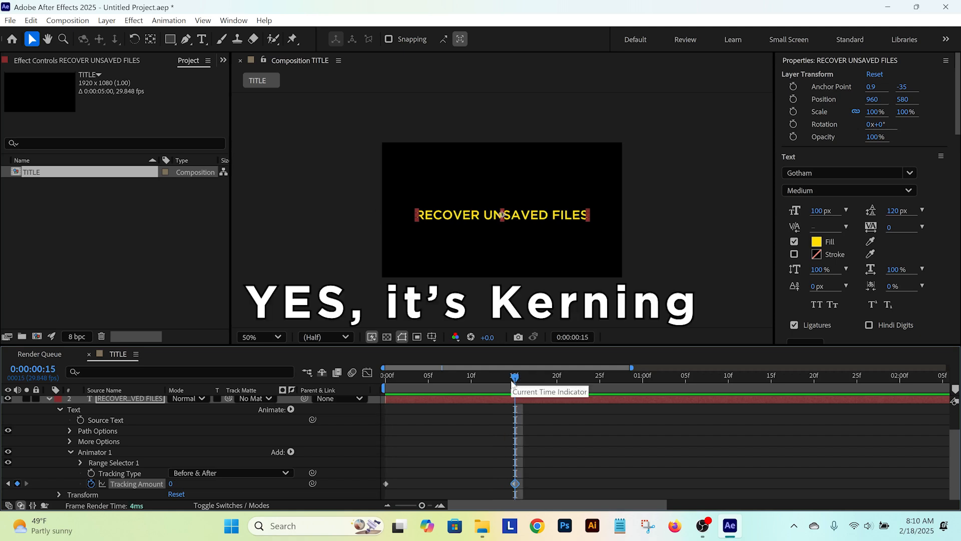
left_click_drag(484, 377, 378, 397)
key("space")
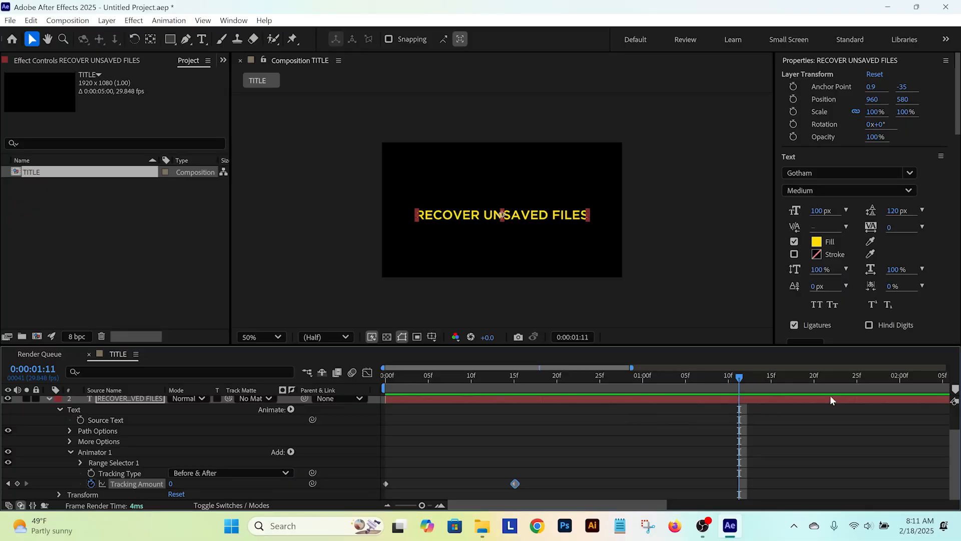
Step: Show the full composition duration in the timeline and move the second Tracking Amount keyframe to 0:00:03:29
left_click_drag(632, 368, 947, 368)
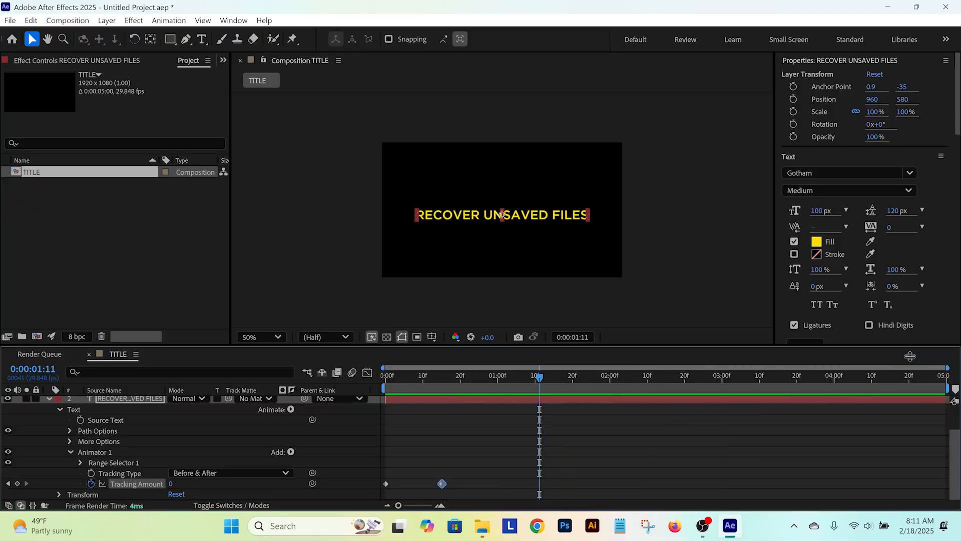
left_click(833, 381)
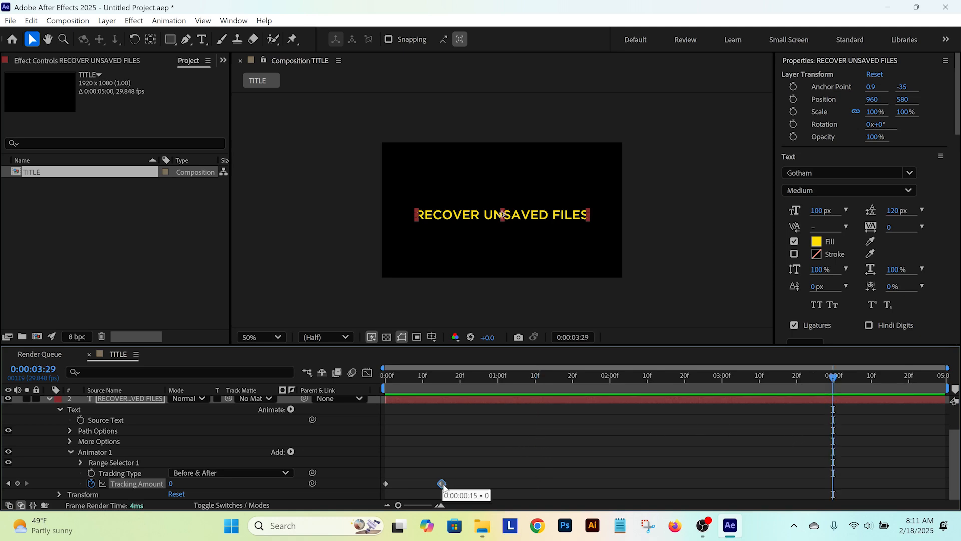
left_click_drag(443, 483, 702, 483)
left_click_drag(766, 484, 834, 484)
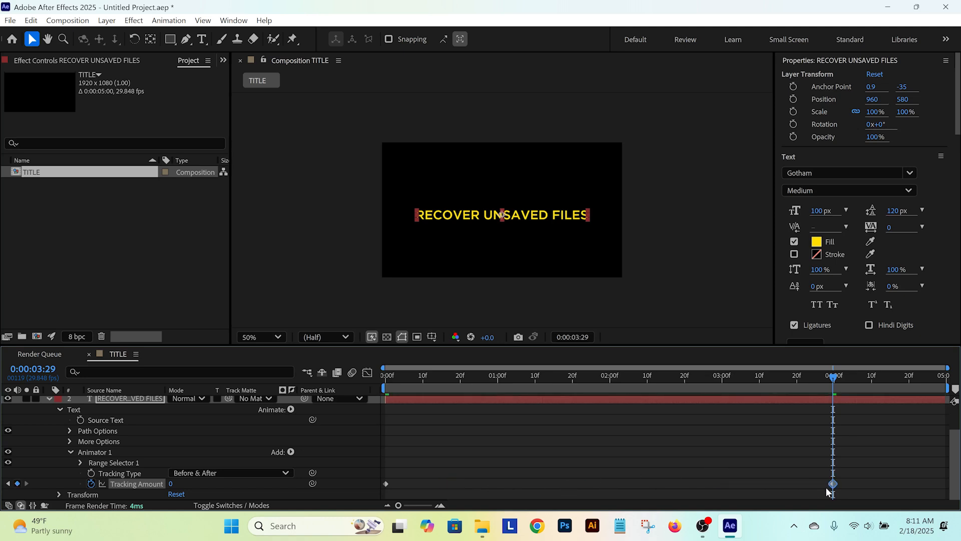
Step: Play back and scrub the stretched tracking animation from the start to check its slower pace
left_click(684, 378)
left_click_drag(612, 376, 273, 376)
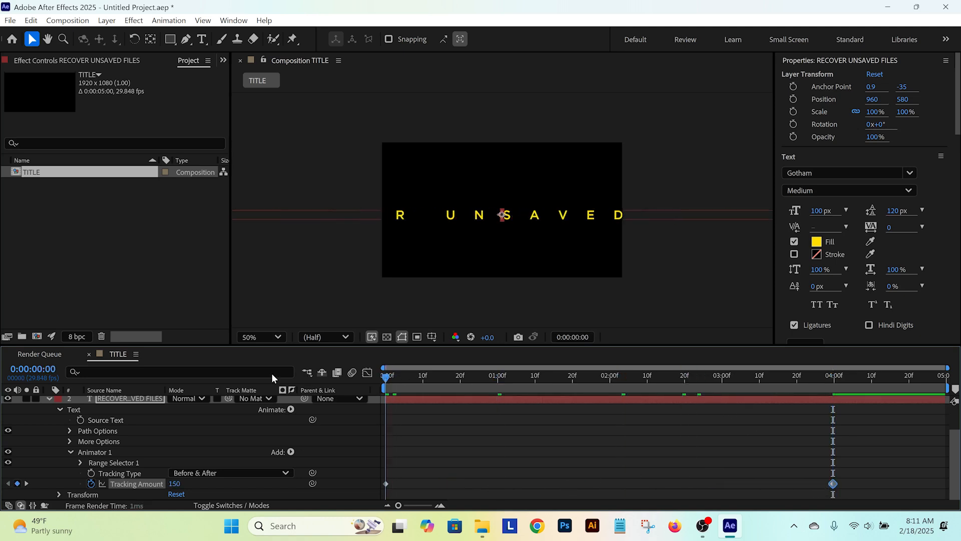
key("space")
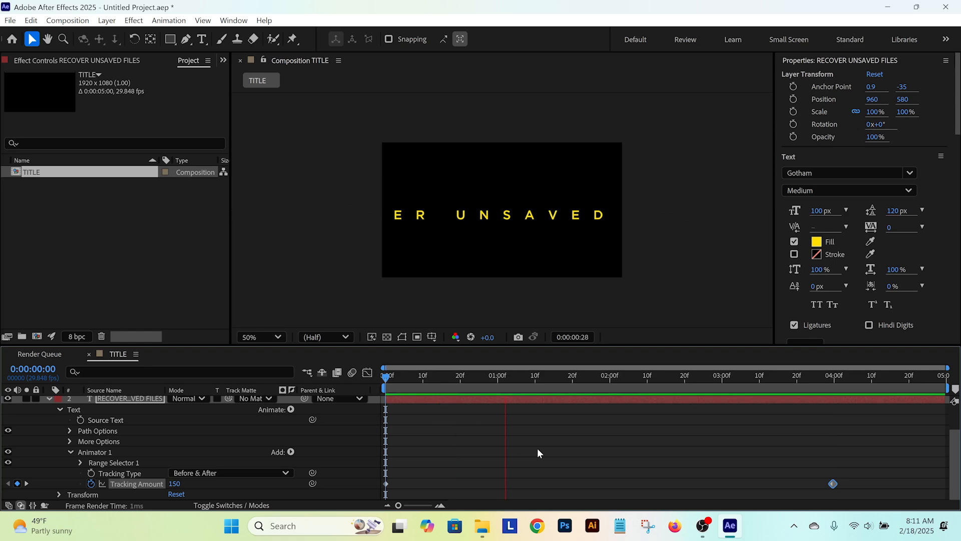
key("space")
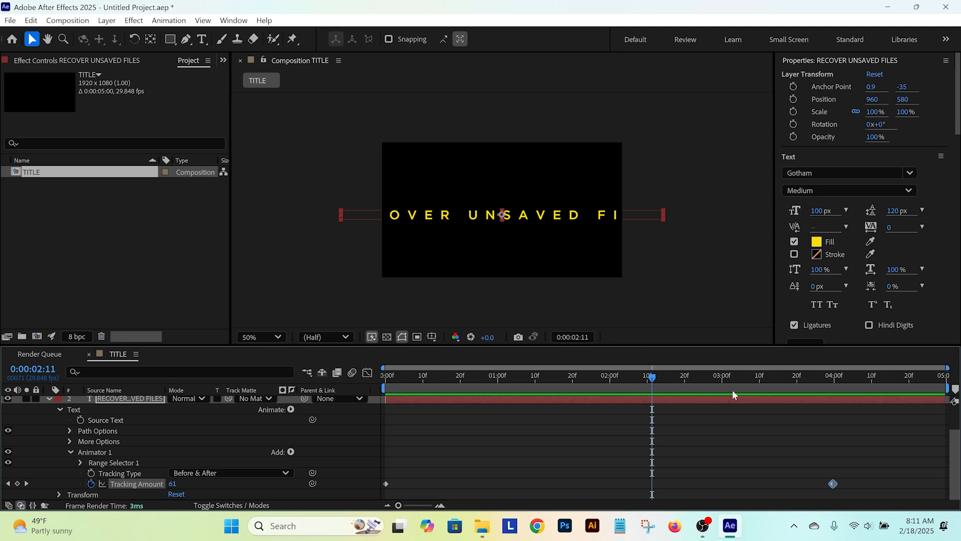
left_click_drag(698, 377, 777, 380)
left_click_drag(658, 383, 382, 384)
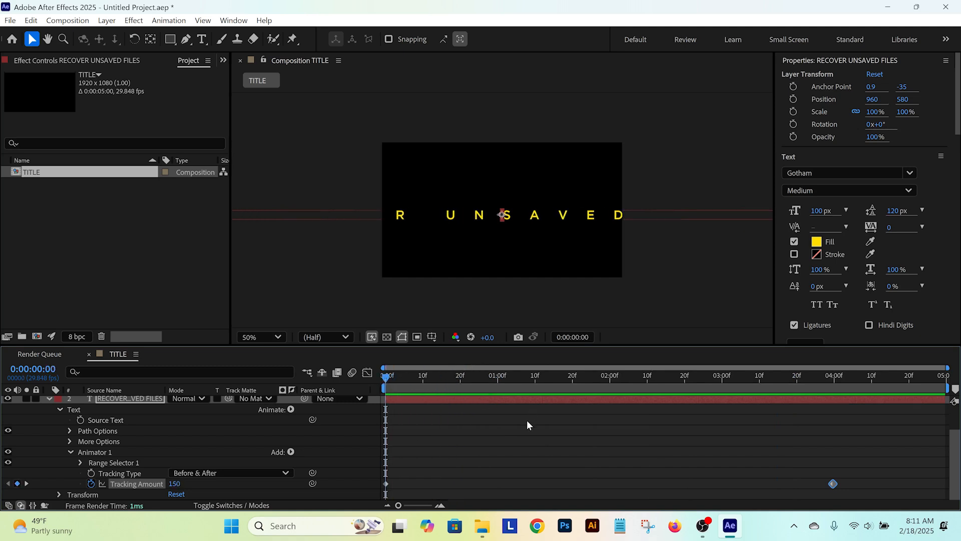
Step: Add a Tracking Amount keyframe with a value of 10 at frame 15
key("space")
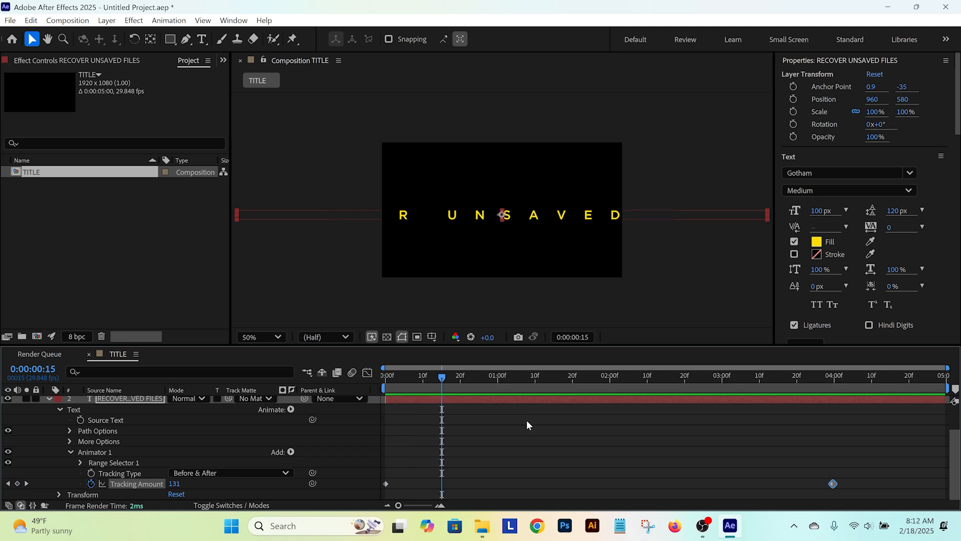
left_click(174, 484)
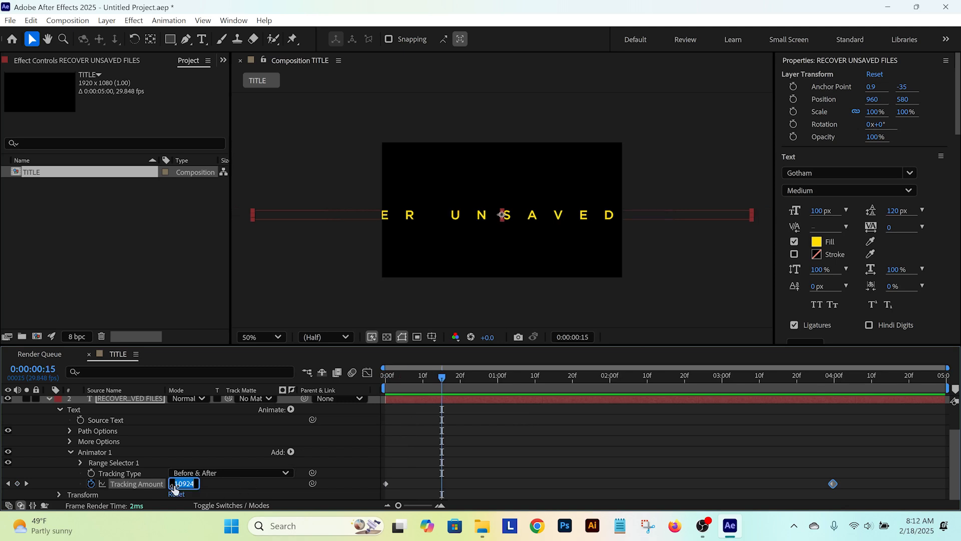
type("10")
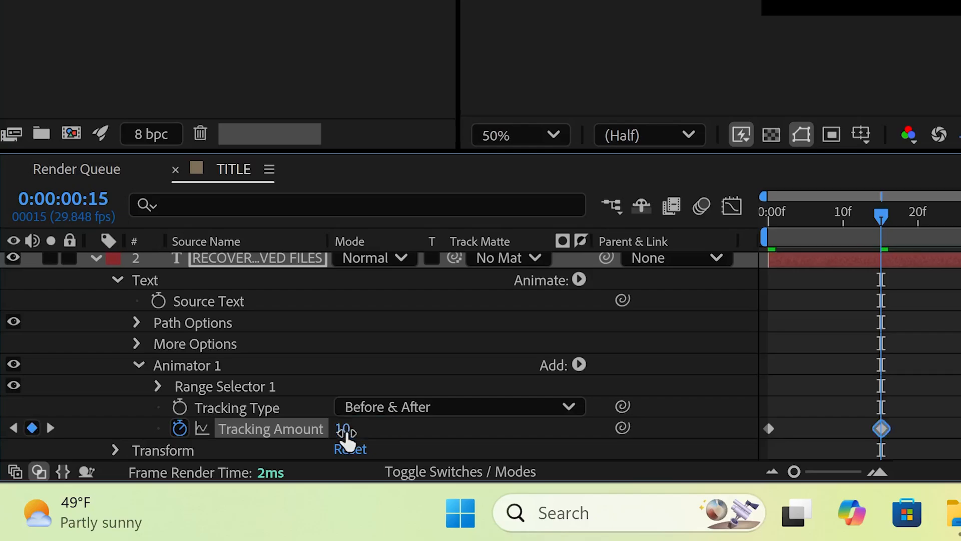
key("Return")
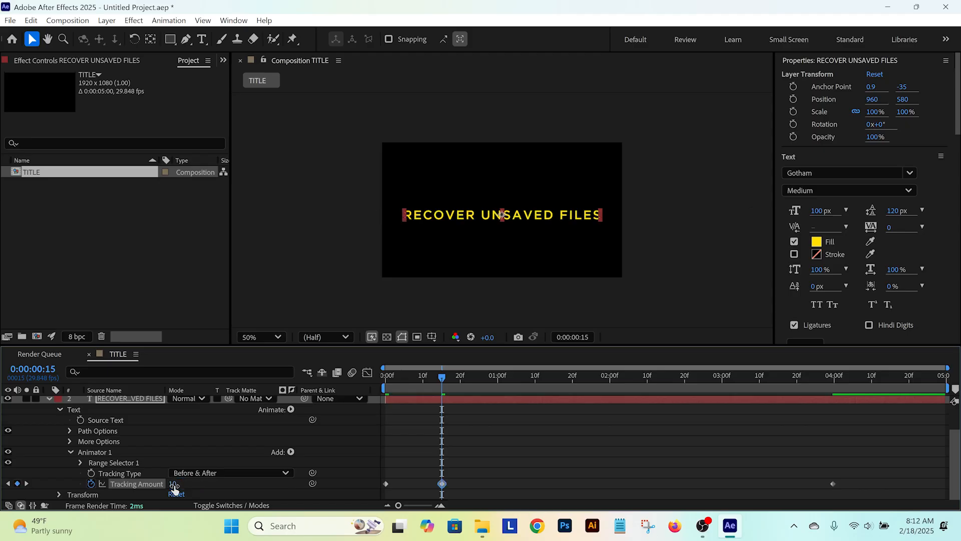
Step: Play back the three-keyframe tracking animation from the start
left_click_drag(416, 374, 296, 374)
key("space")
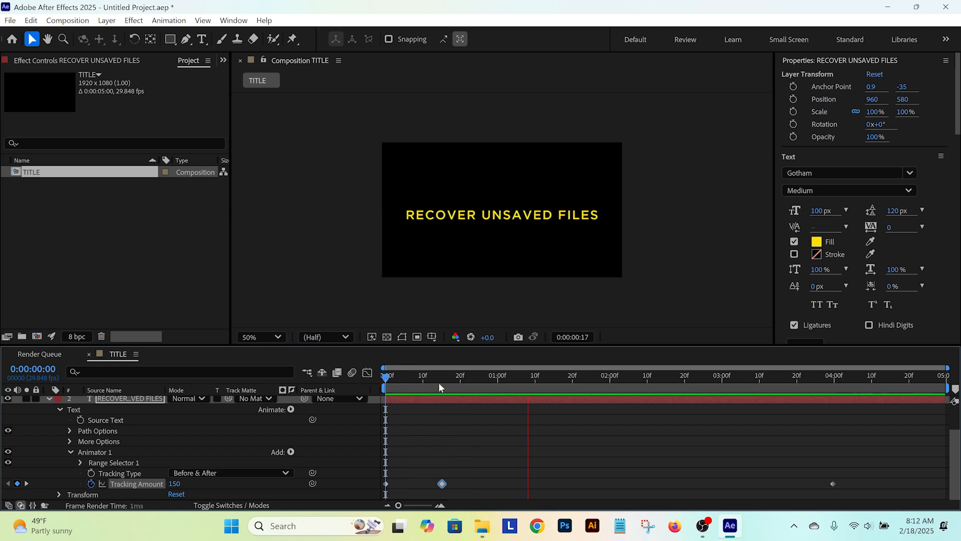
key("space")
key("space")
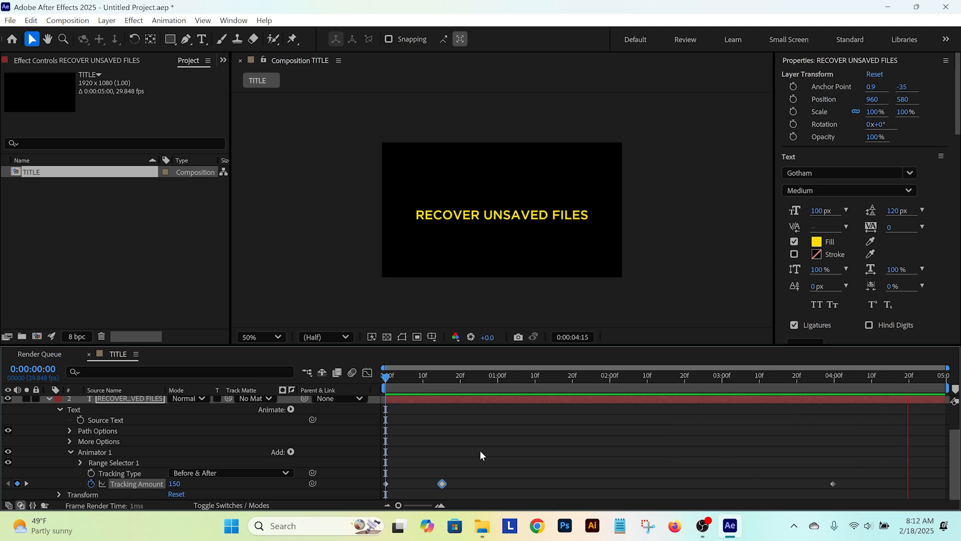
key("space")
Step: Set the Tracking Amount of the last keyframe, at 0:00:03:29, to 10 and deselect the layer
left_click_drag(394, 375, 833, 379)
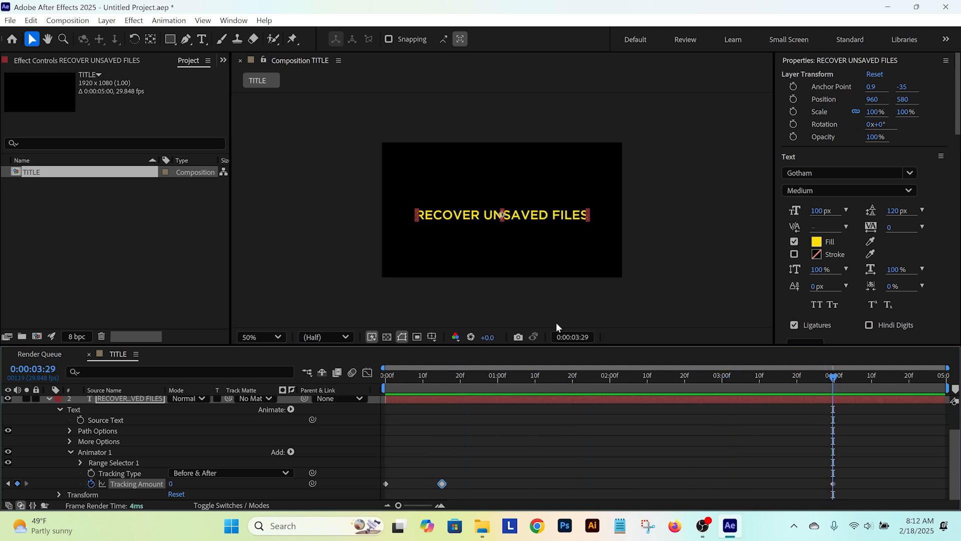
left_click_drag(171, 483, 176, 484)
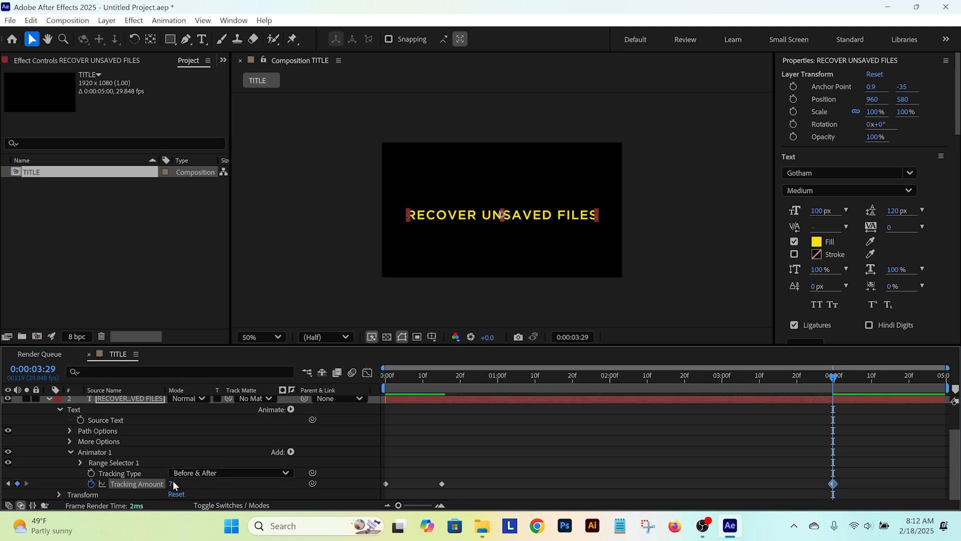
left_click(172, 483)
type("10")
left_click(500, 425)
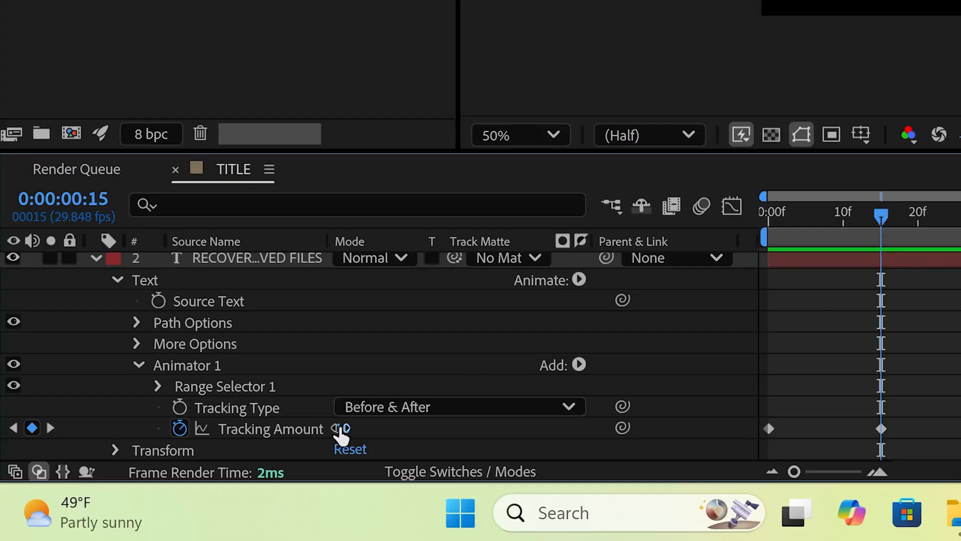
Step: Set the Tracking Amount of the keyframe at frame 15 to 20 and play back the result
left_click(342, 428)
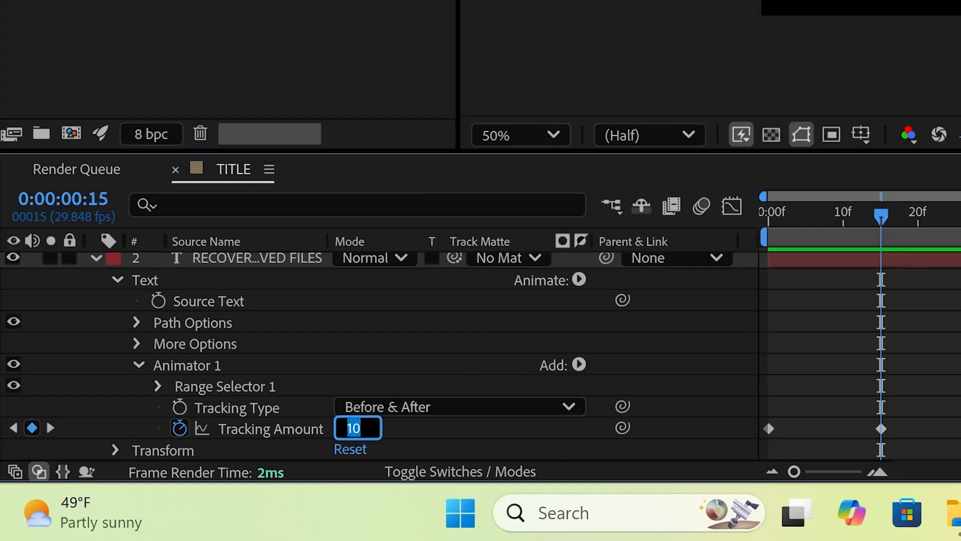
type("20")
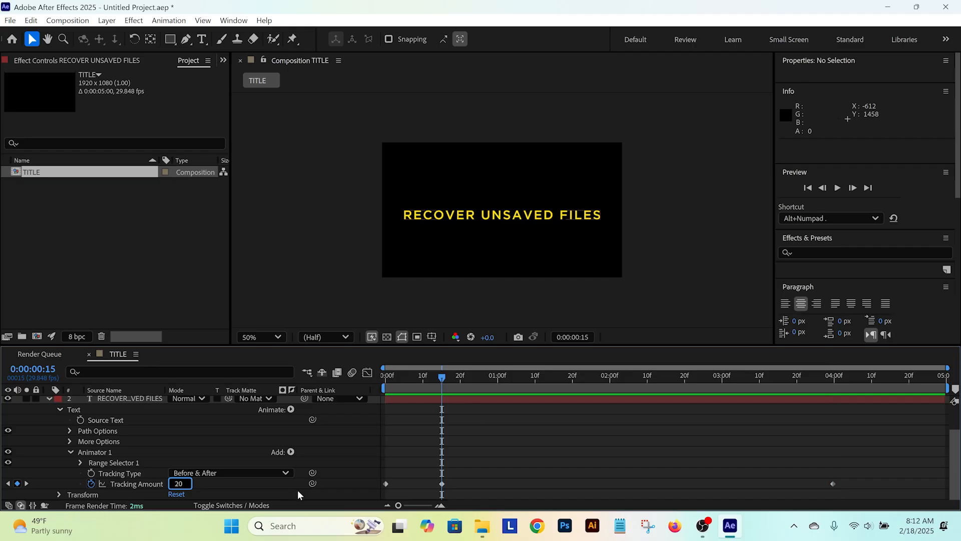
key("Return")
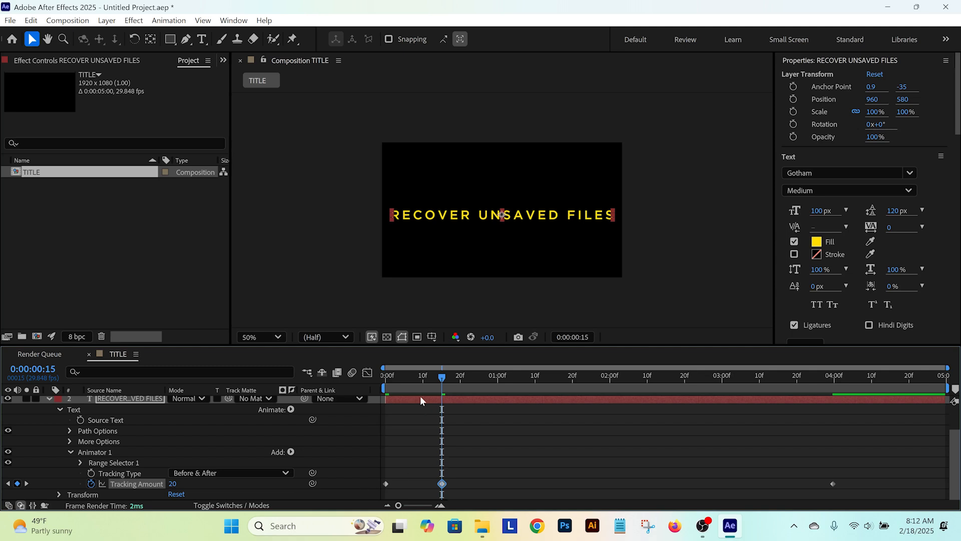
key("space")
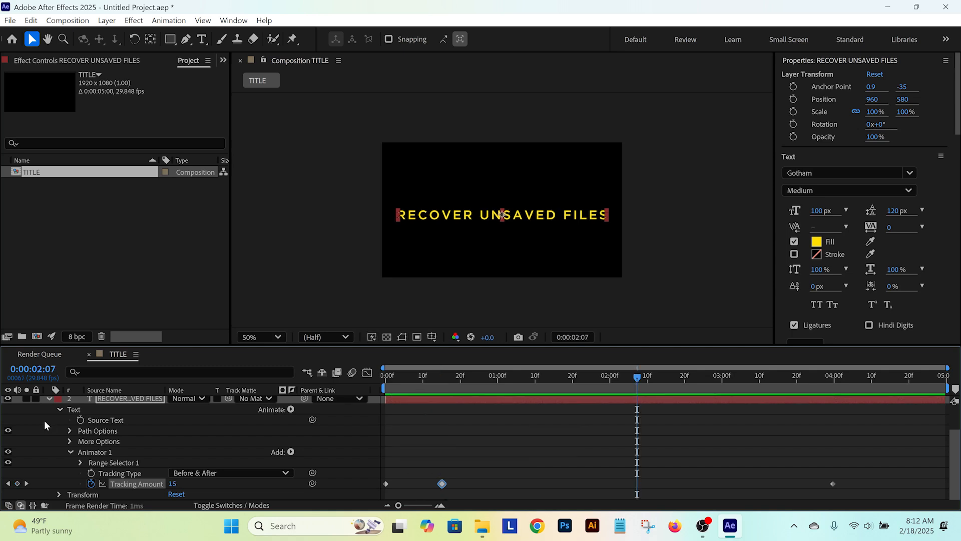
Step: Make the PROJECT CRASH: layer visible again and collapse the properties of both text layers
scroll(45, 421, "up", 2)
left_click(9, 401)
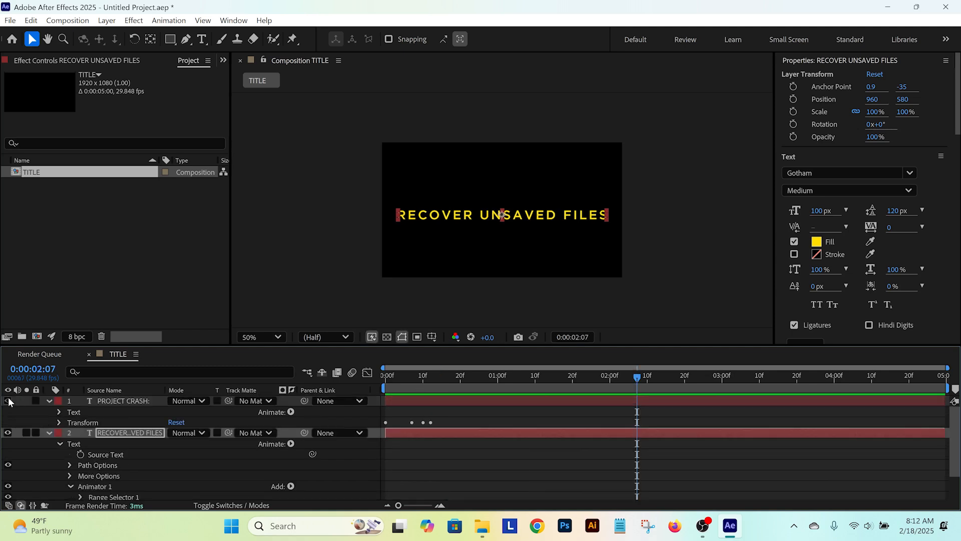
left_click(8, 401)
left_click(48, 402)
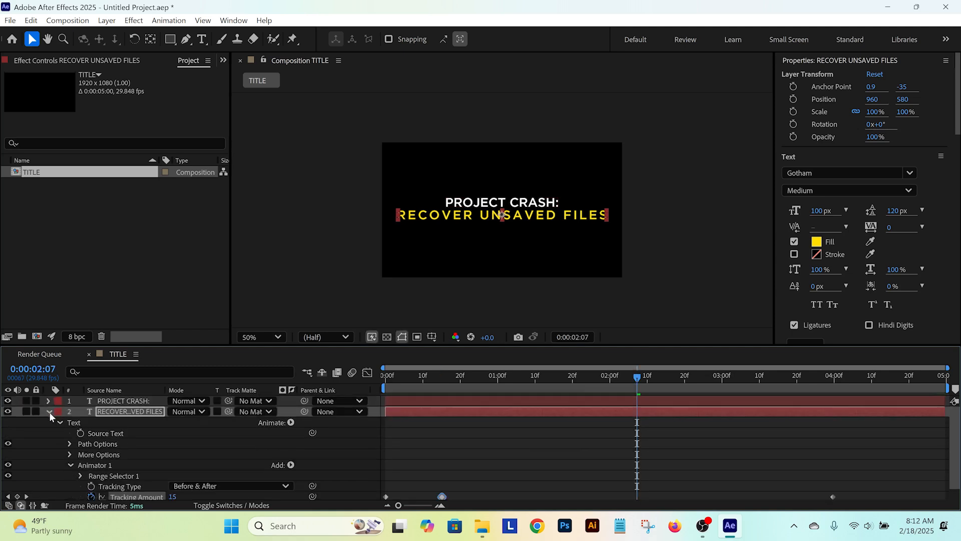
left_click(49, 412)
Step: Play back both title lines together from the start of the composition
left_click_drag(393, 375, 325, 373)
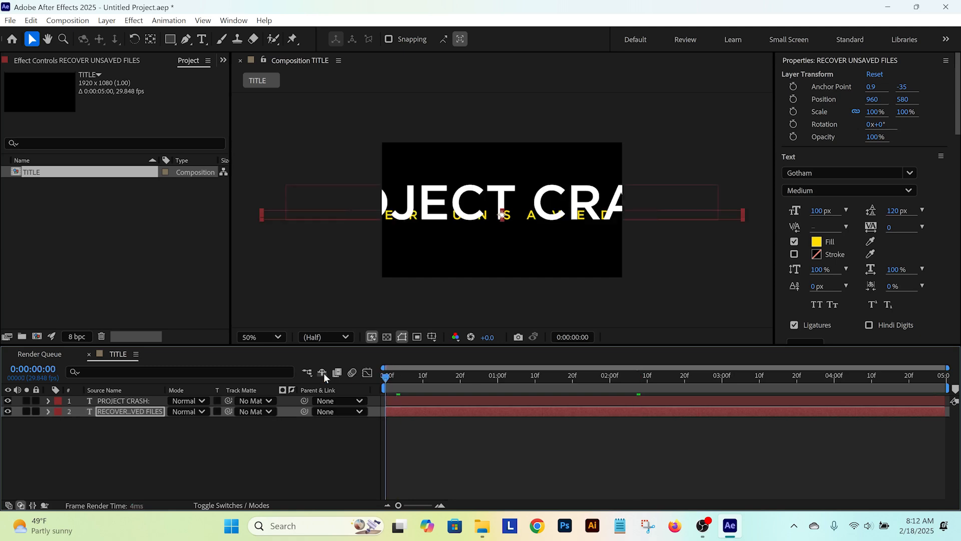
key("space")
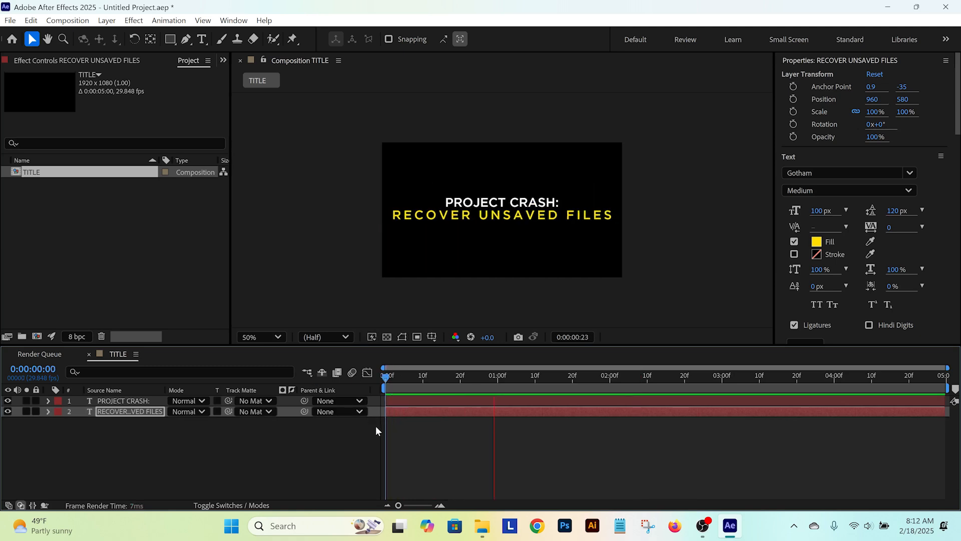
key("space")
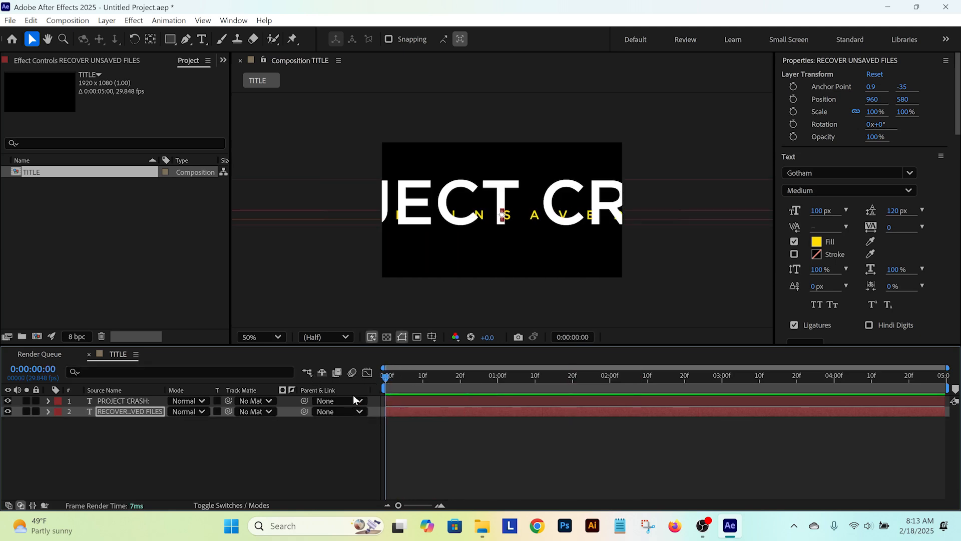
key("space")
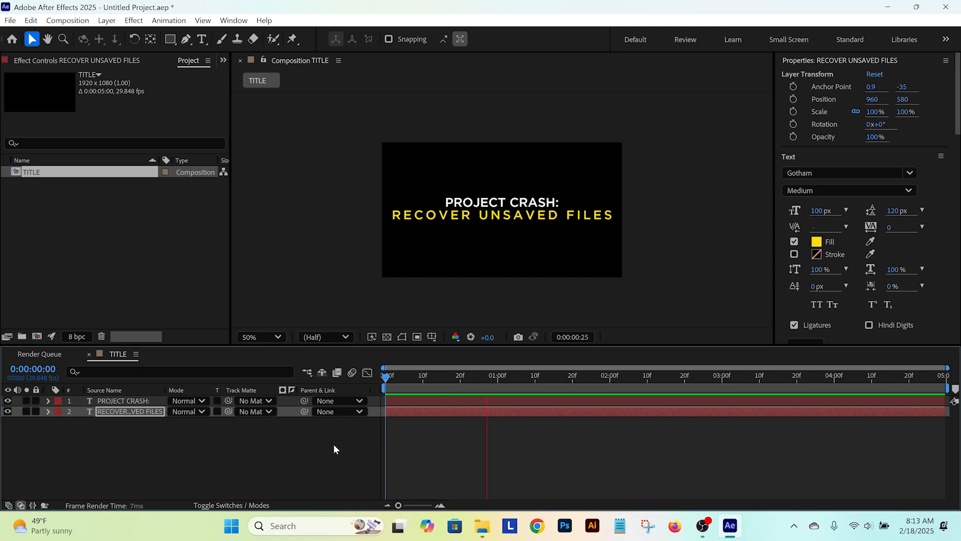
Step: Apply Easy Ease Out to the first Tracking Amount keyframe of the RECOVER UNSAVED FILES layer
left_click(119, 411)
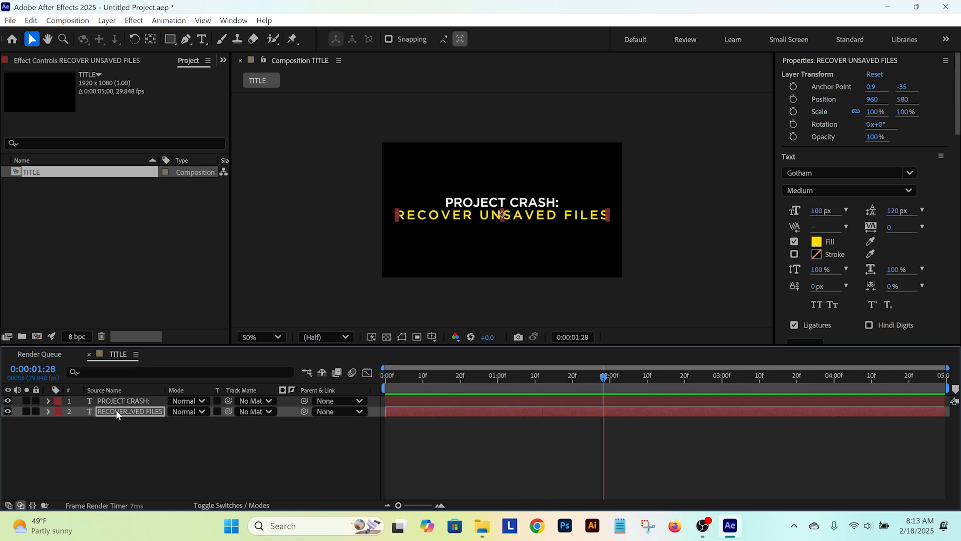
left_click(48, 412)
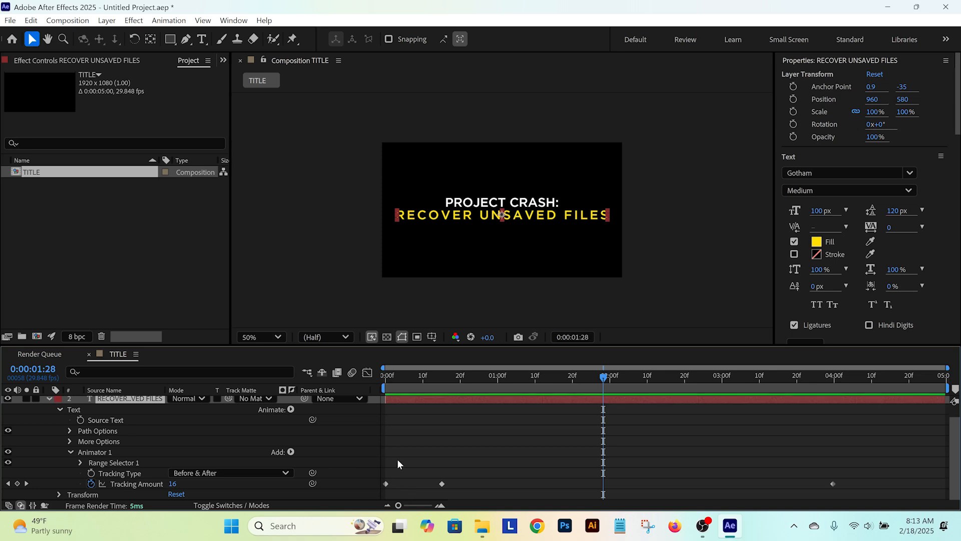
right_click(385, 485)
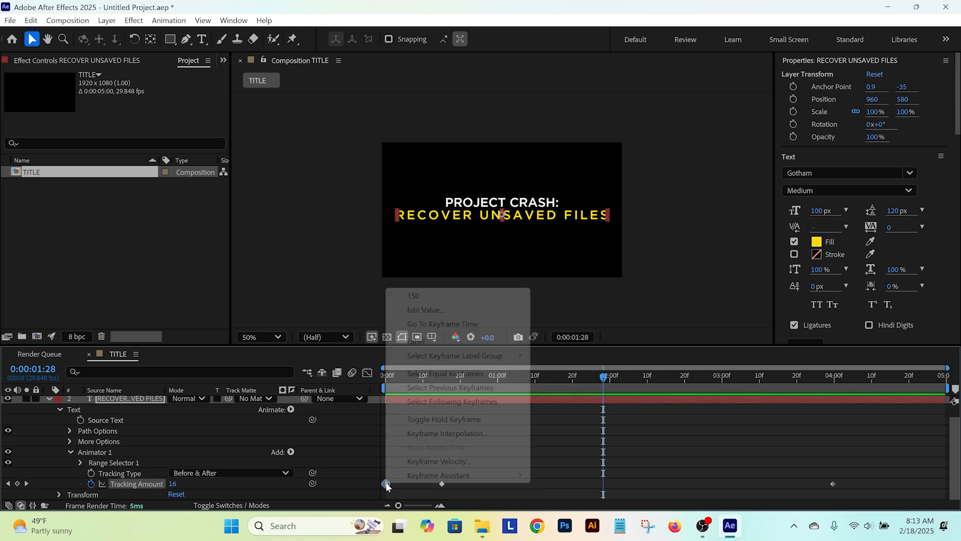
mouse_move(414, 481)
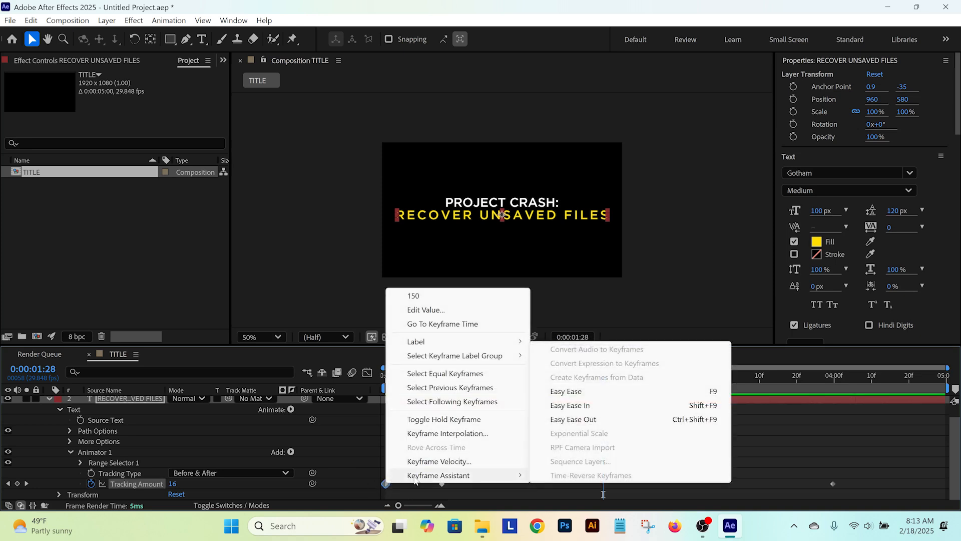
left_click(567, 422)
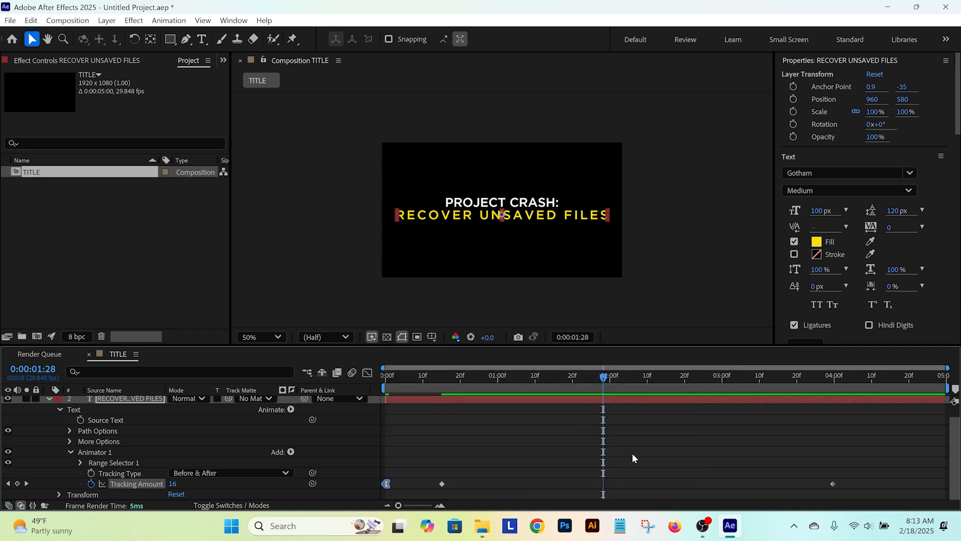
Step: Apply Easy Ease In to the last Tracking Amount keyframe of the RECOVER UNSAVED FILES layer
right_click(833, 484)
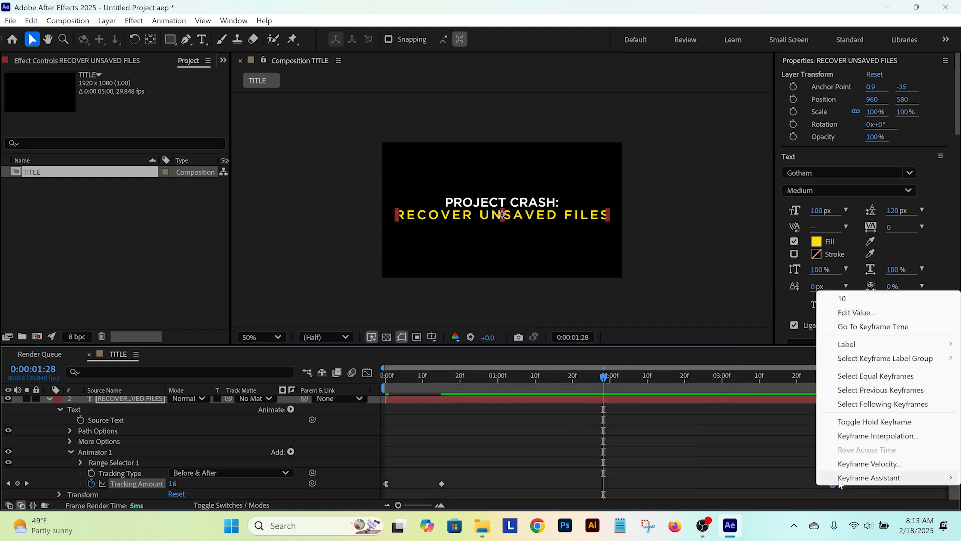
mouse_move(841, 482)
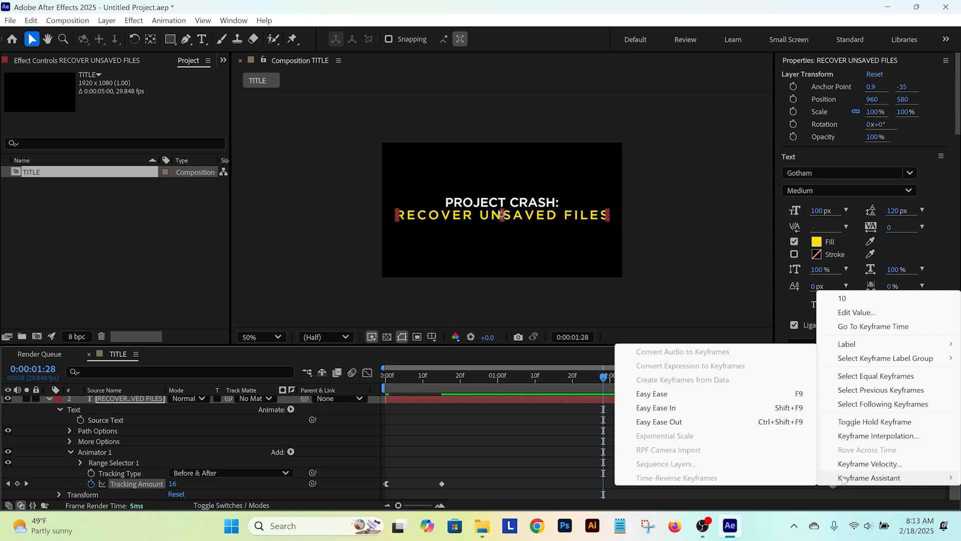
left_click(664, 408)
Step: Play back and scrub the title from the start to check the eased tracking animation
left_click_drag(609, 375, 272, 361)
key("space")
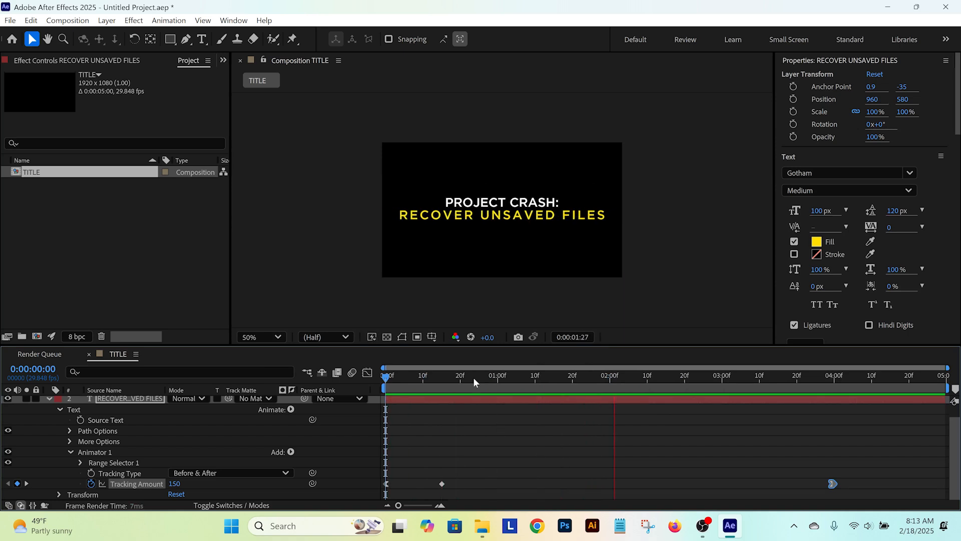
key("space")
key("space")
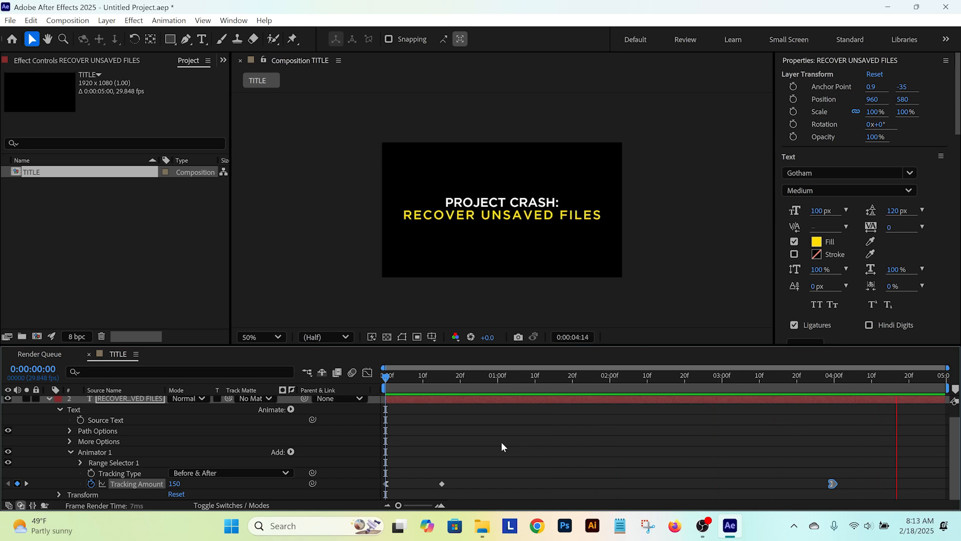
key("space")
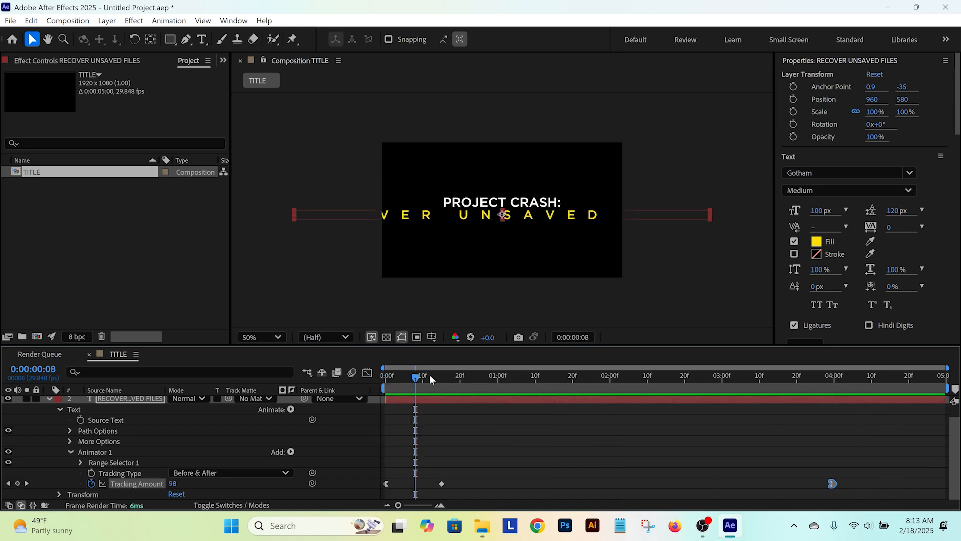
left_click_drag(432, 376, 639, 384)
key("k")
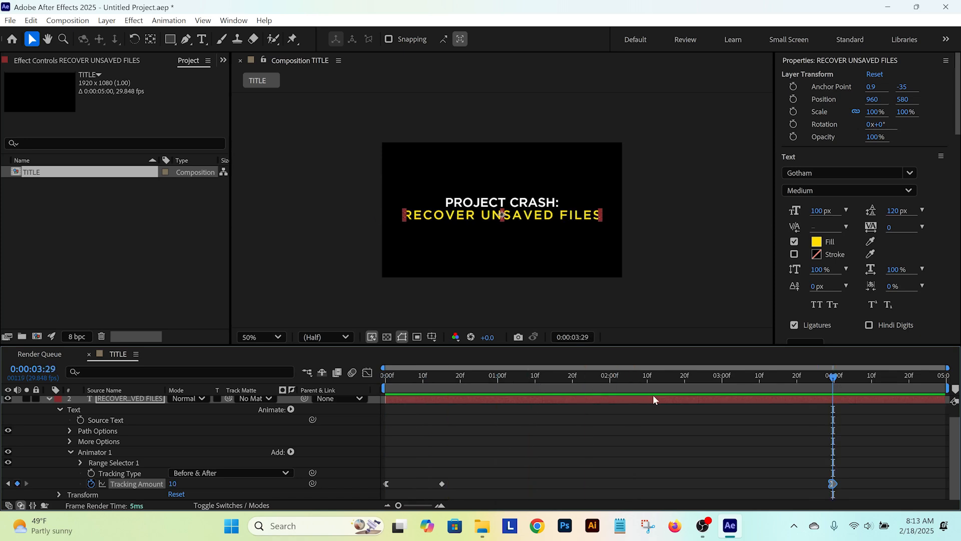
Step: Collapse and deselect the second text layer, show the layer switches, and enable motion blur on both text layers
left_click(50, 399)
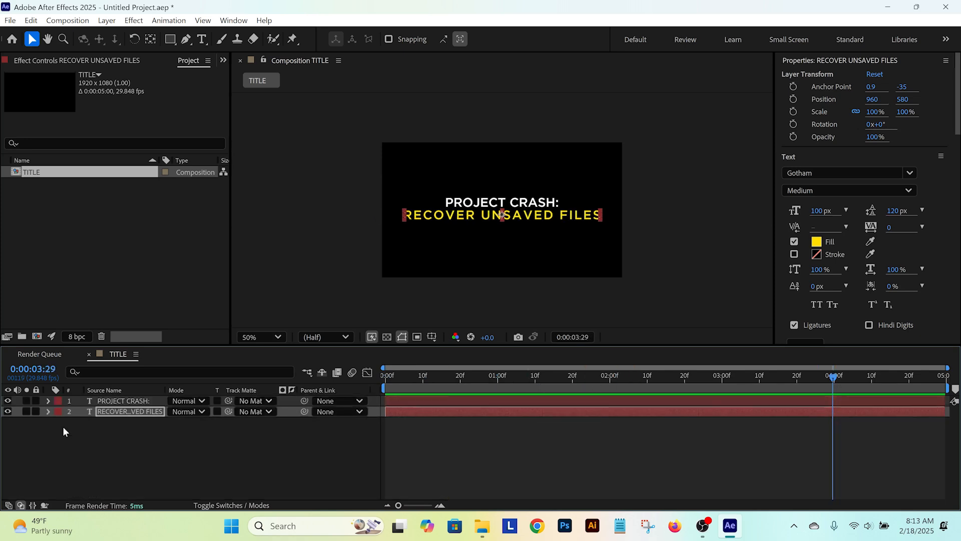
left_click(74, 432)
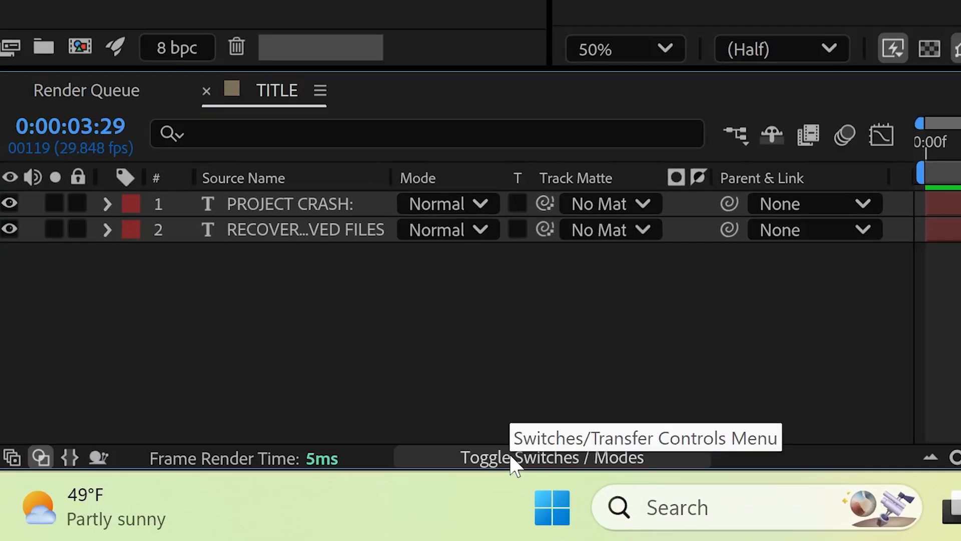
left_click(215, 506)
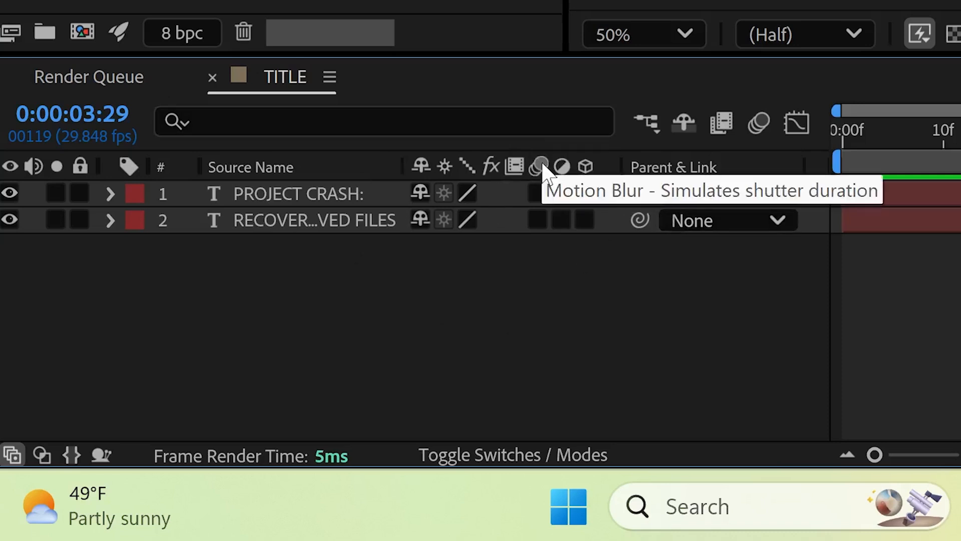
left_click(538, 192)
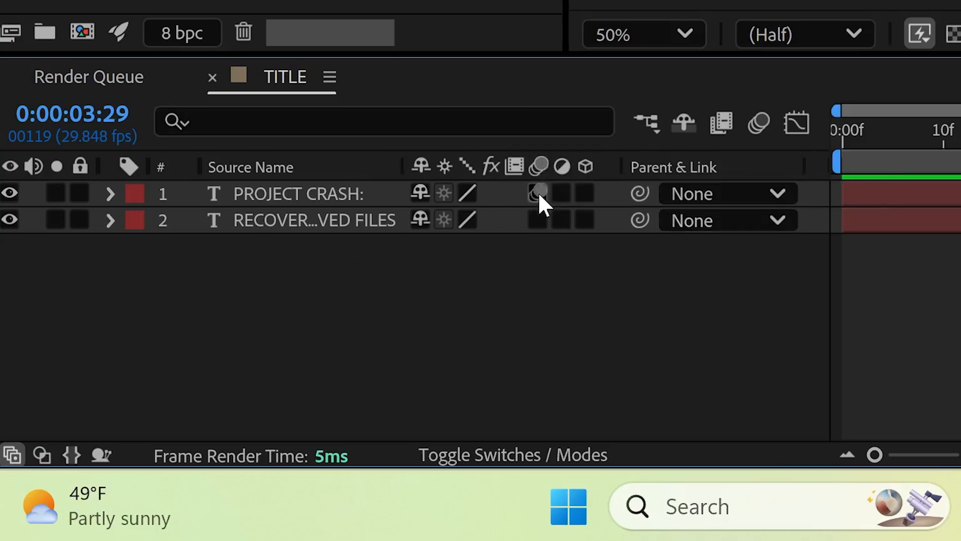
left_click(539, 219)
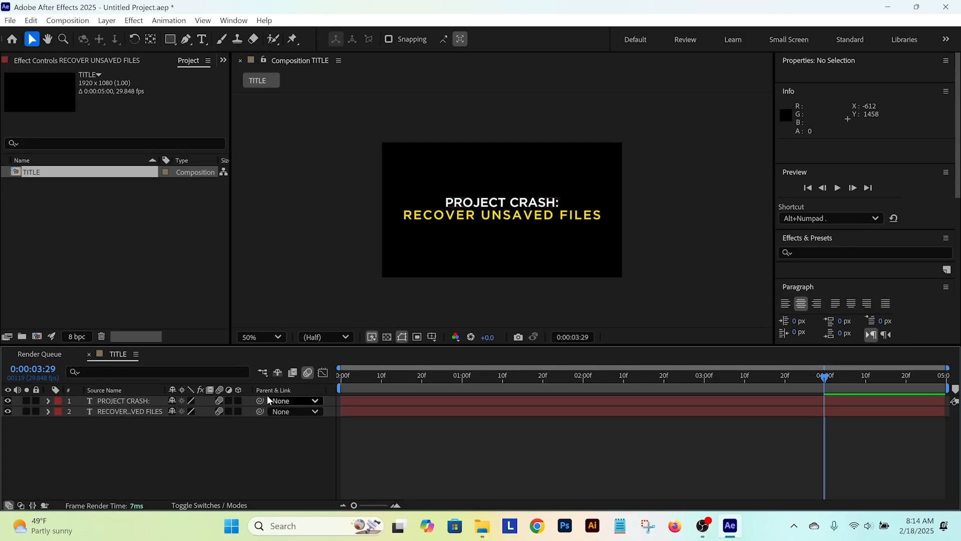
Step: Play back the title from the start and scrub to frame 6 to inspect the motion blur
left_click(359, 376)
key("space")
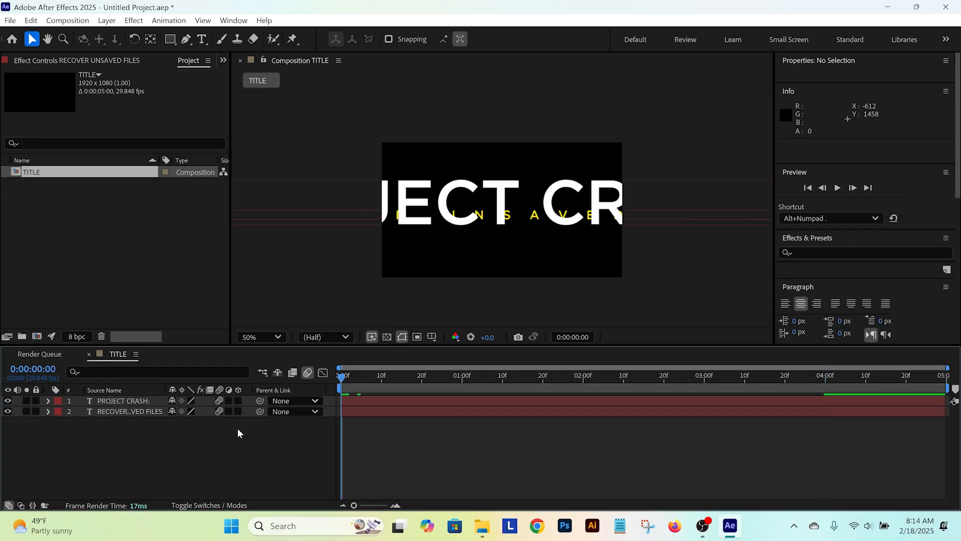
left_click(357, 376)
key("Home")
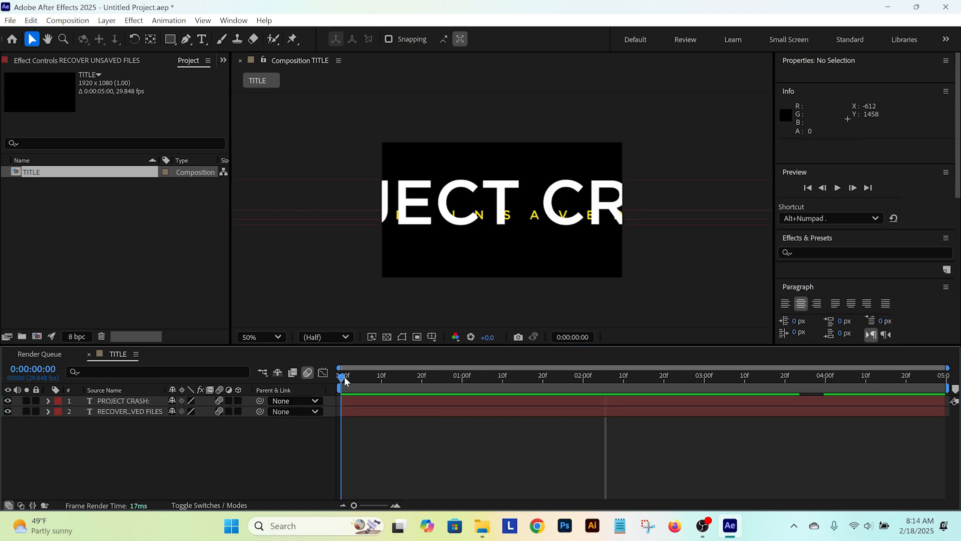
left_click_drag(345, 380, 366, 381)
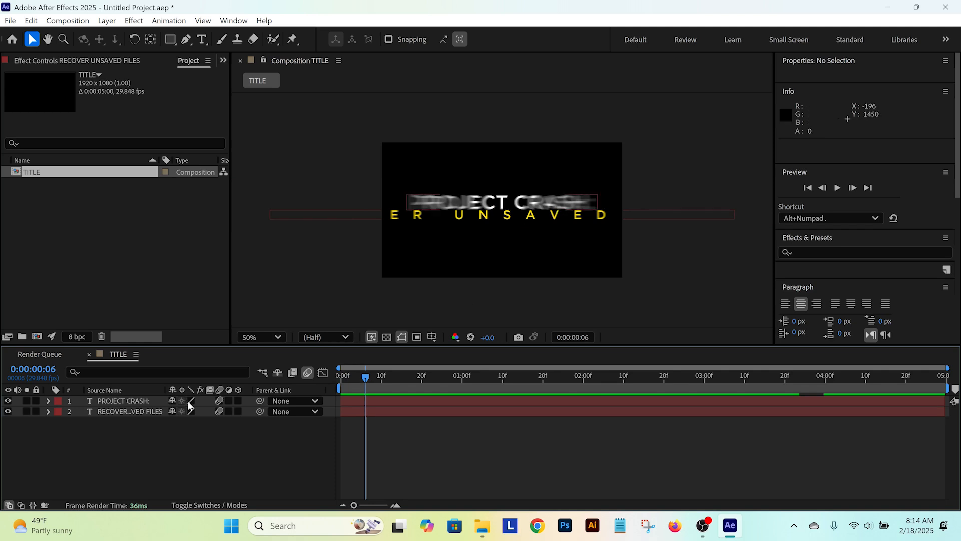
Step: Turn off motion blur on both text layers and play back the title for comparison
left_click(219, 401)
left_click(219, 401)
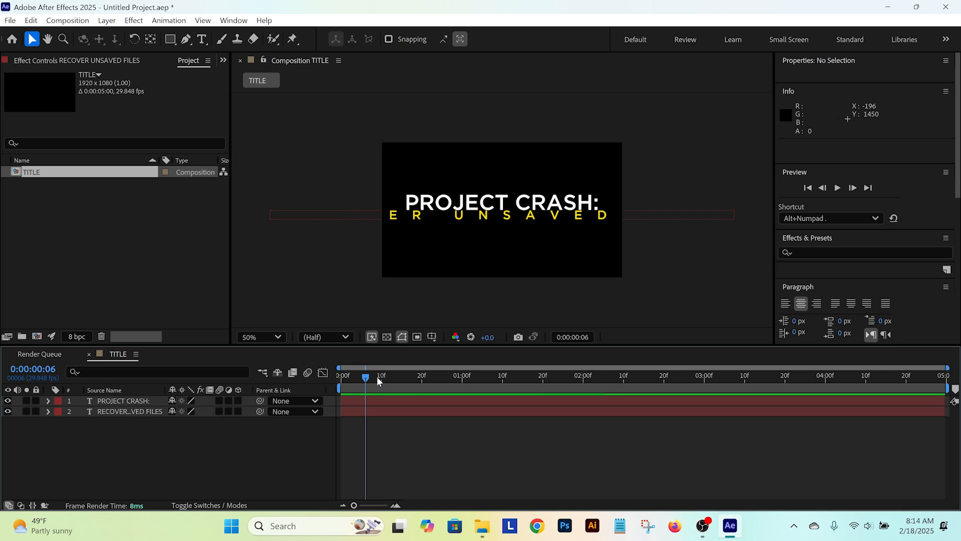
key("space")
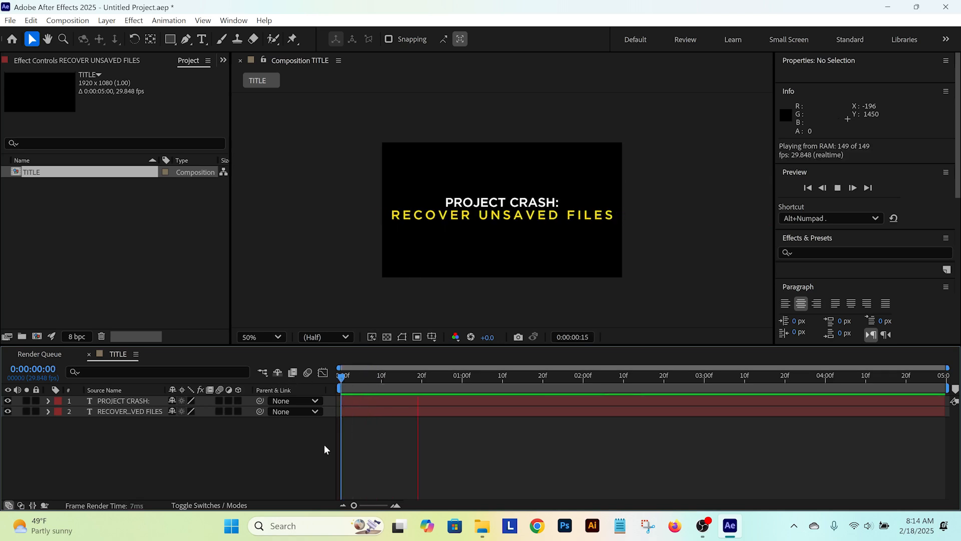
key("space")
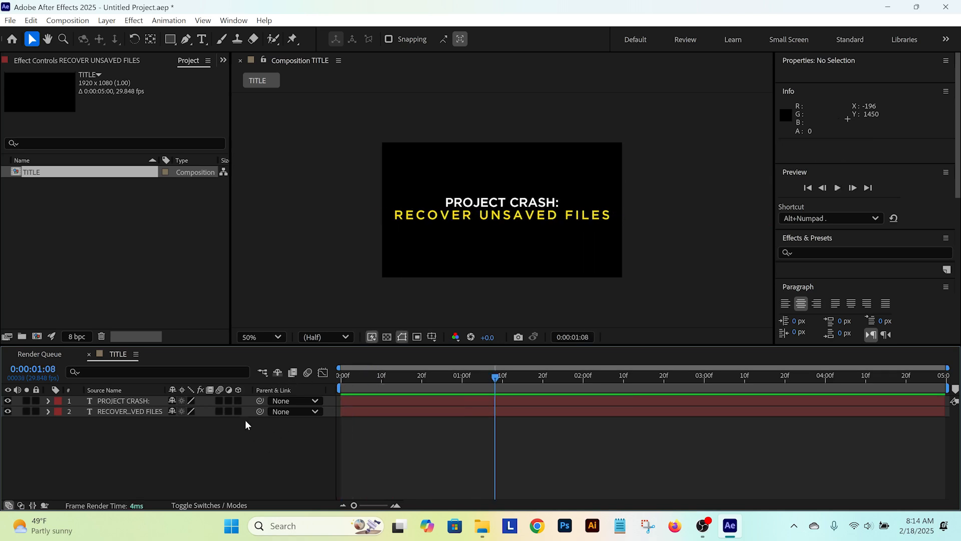
Step: Turn motion blur back on for both text layers and play back the title from the start
left_click_drag(219, 411, 219, 401)
left_click_drag(350, 378, 333, 377)
key("space")
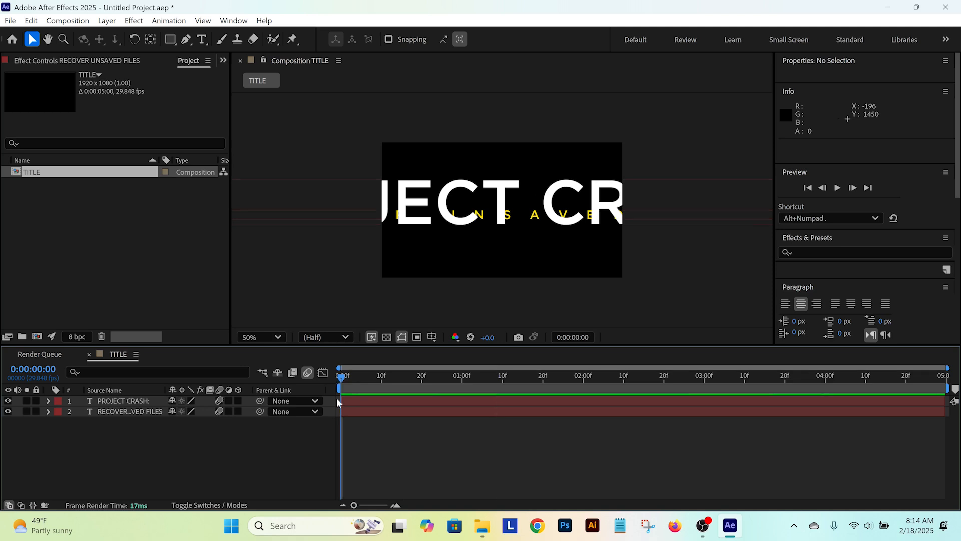
key("space")
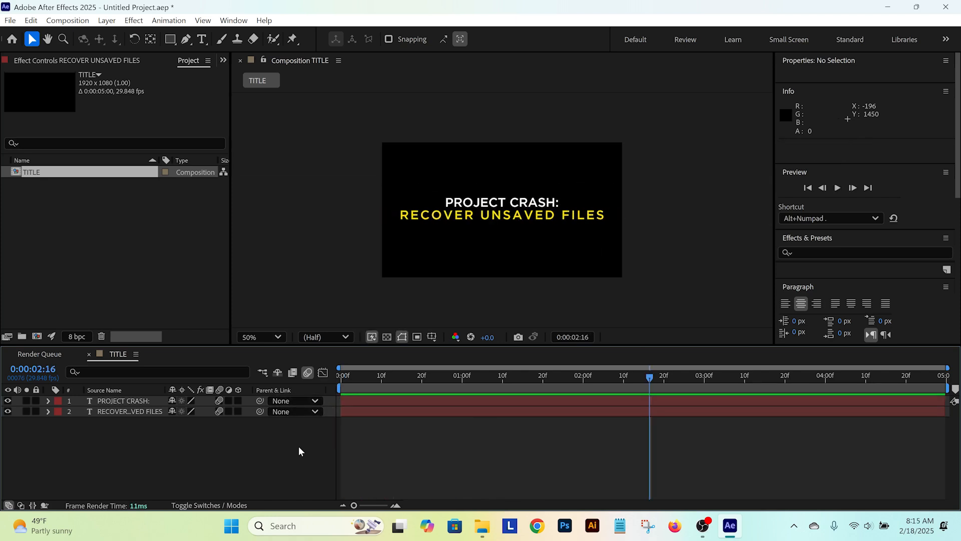
key("space")
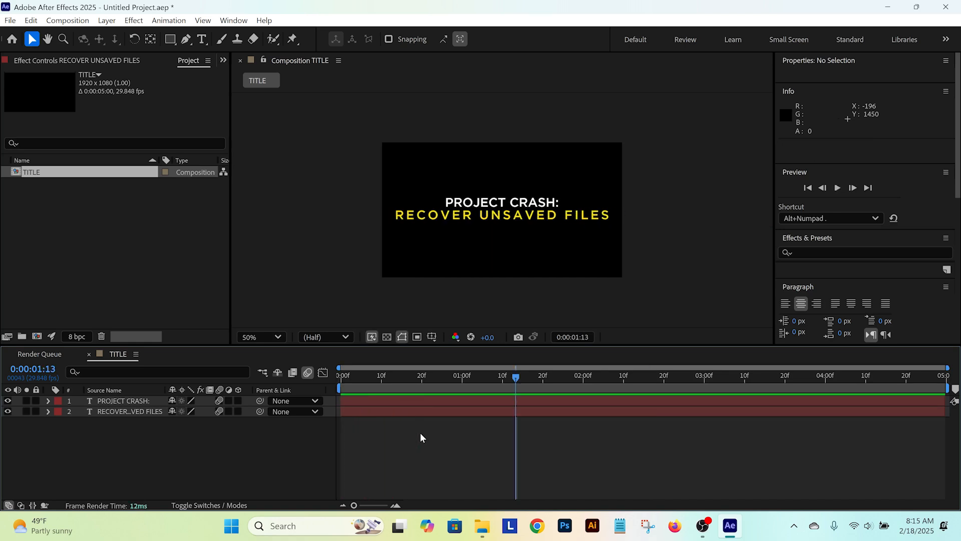
key("space")
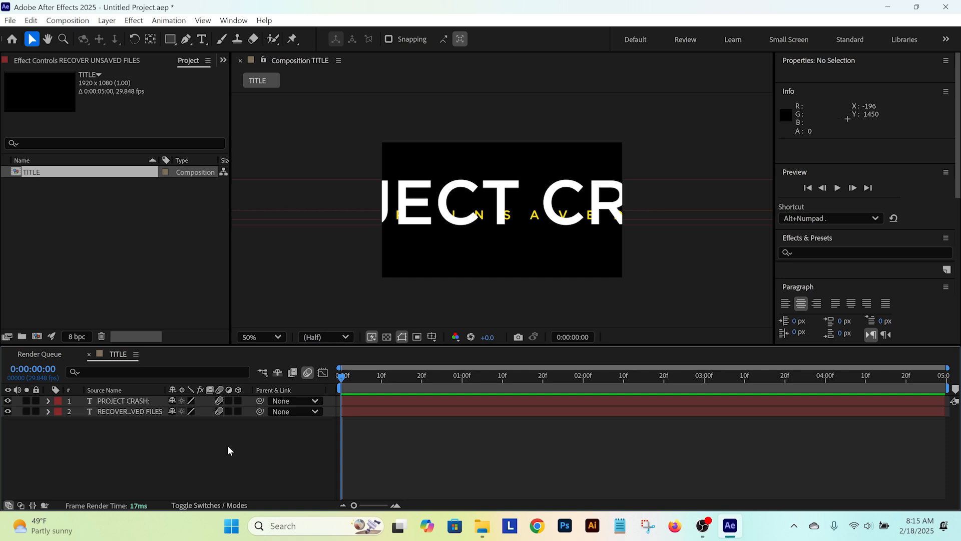
key("space")
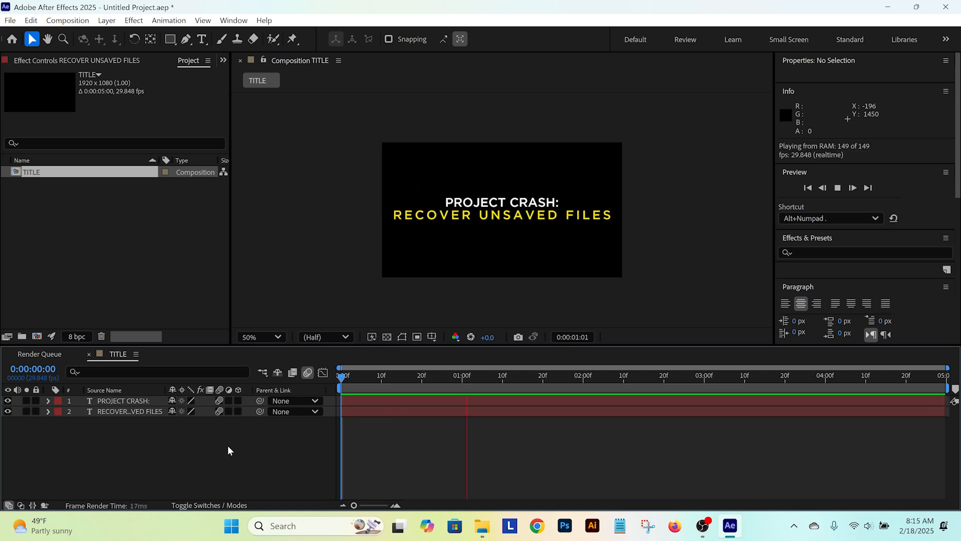